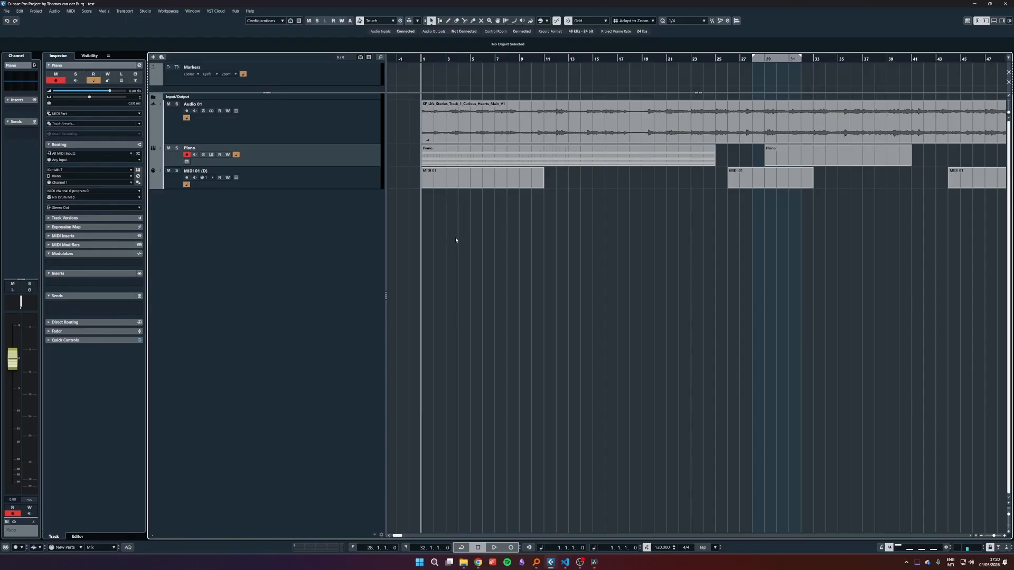
{"action": "left_click", "coordinate": [125, 11]}
{"action": "mouse_move", "coordinate": [98, 12]}
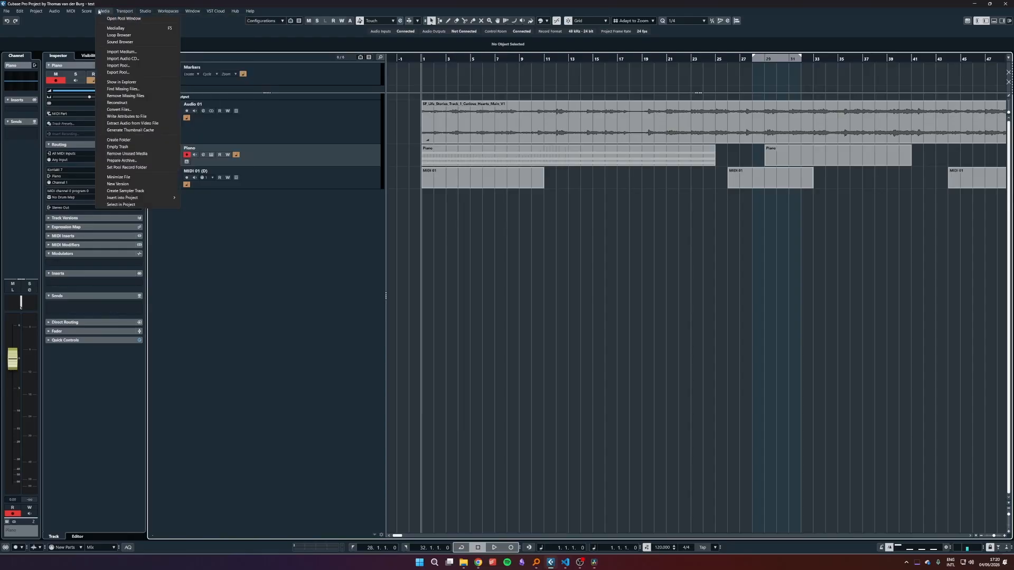
{"action": "left_click", "coordinate": [596, 274]}
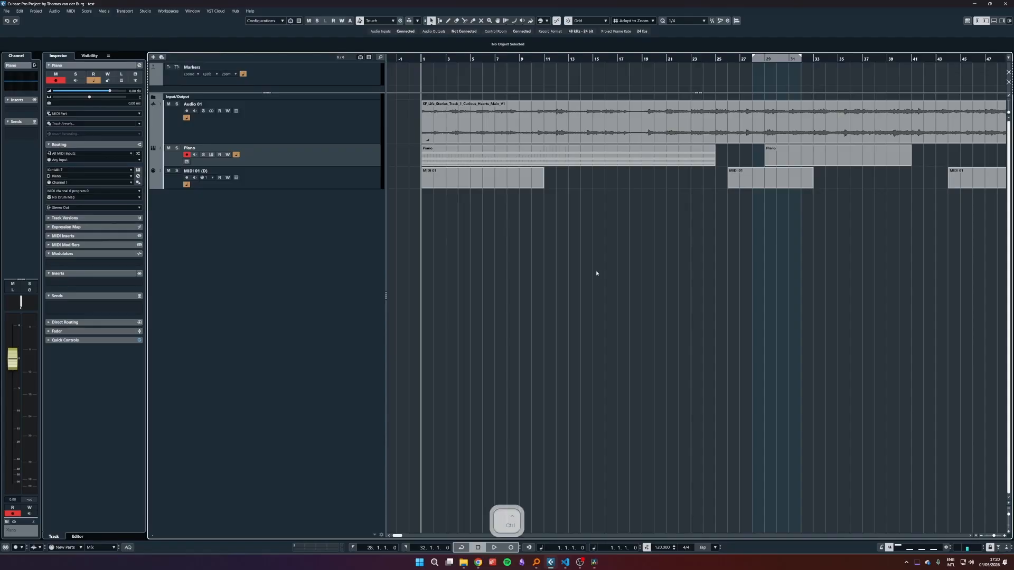
Place the cursor at bar 29 and run Select from Start to Cursor, found in the command palette with "start to cursor"
{"action": "key", "text": "ctrl+j"}
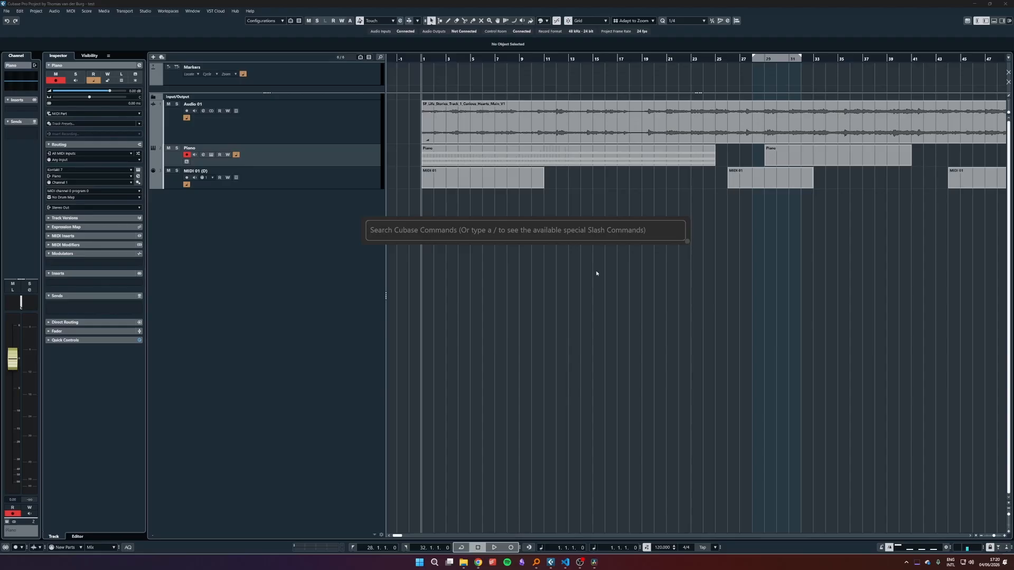
{"action": "left_click", "coordinate": [796, 155]}
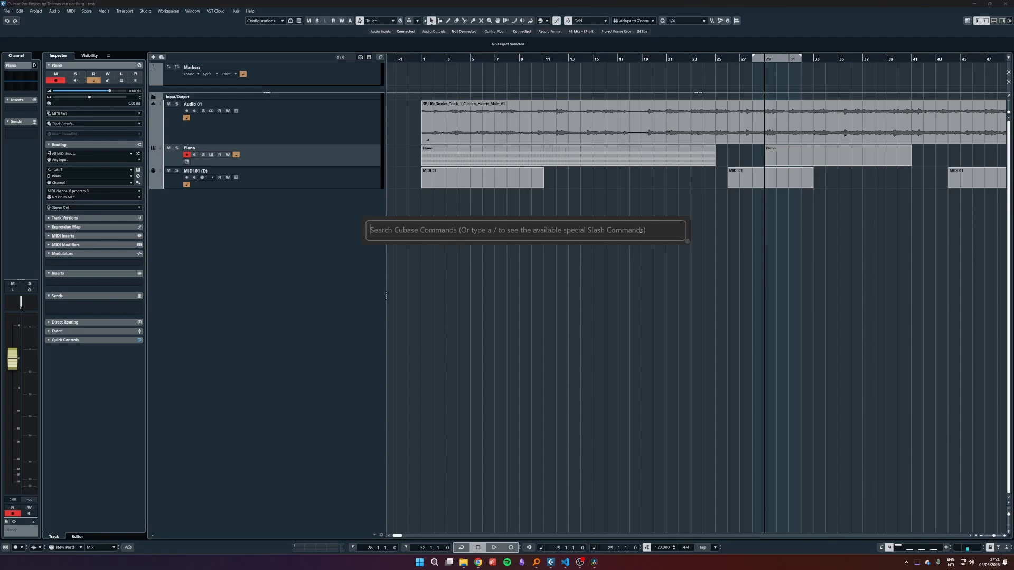
{"action": "type", "text": "st"}
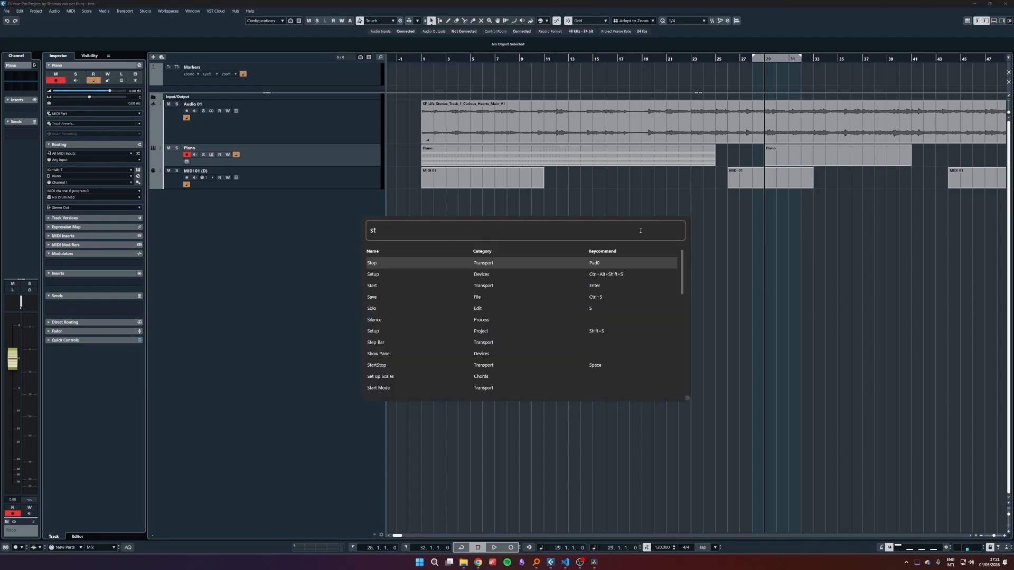
{"action": "type", "text": "art to cursor"}
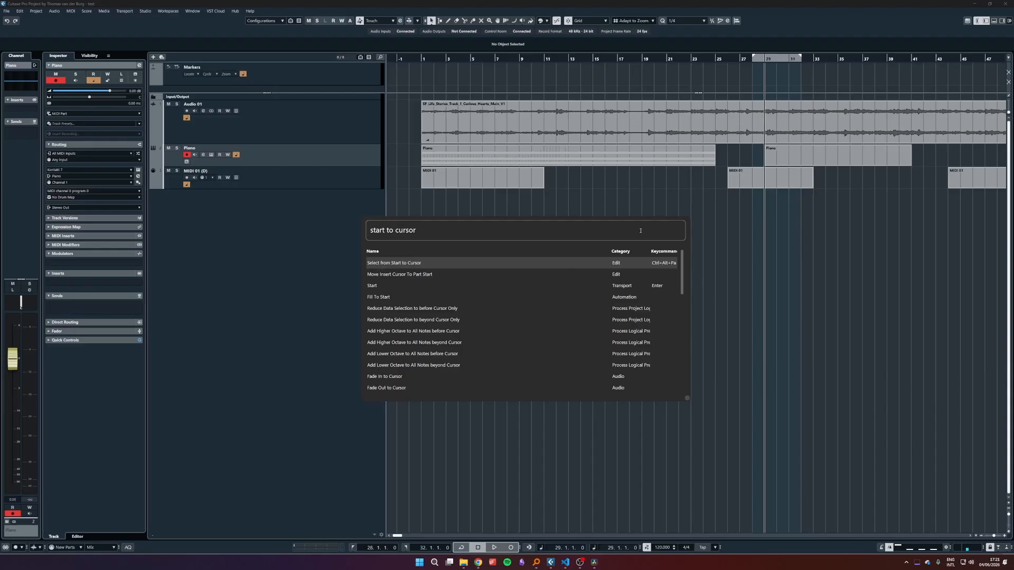
{"action": "key", "text": "Return"}
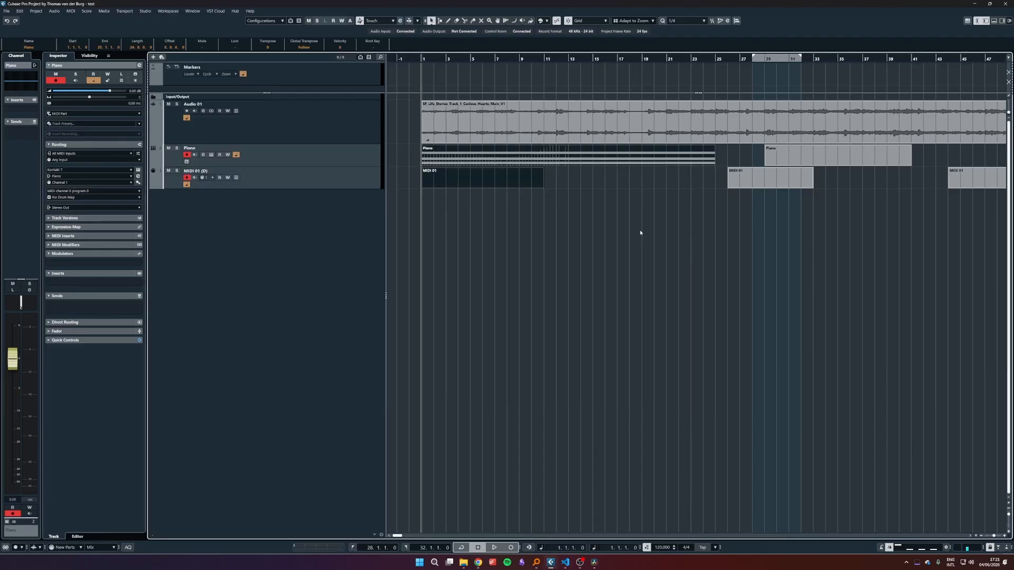
Clear the selection, open the first Piano part for editing, and show its Velocity controller lane
{"action": "left_click", "coordinate": [640, 232]}
{"action": "double_click", "coordinate": [608, 157]}
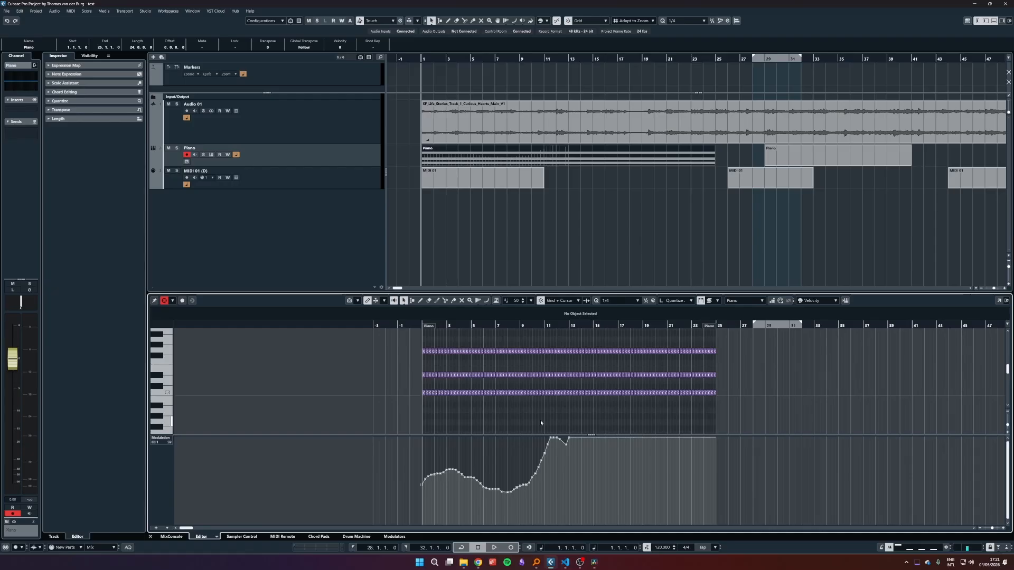
{"action": "left_click", "coordinate": [161, 438]}
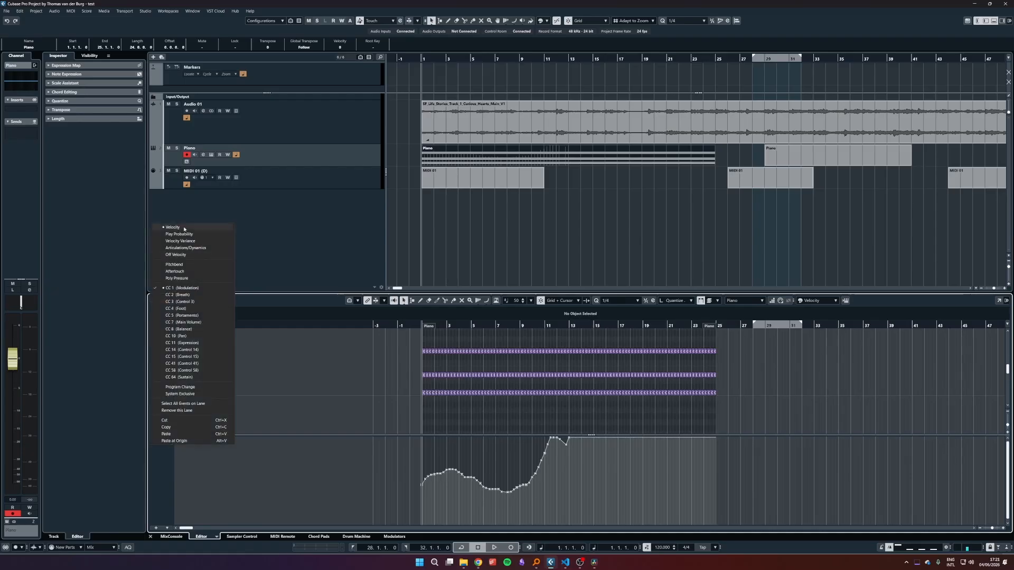
{"action": "left_click", "coordinate": [174, 227]}
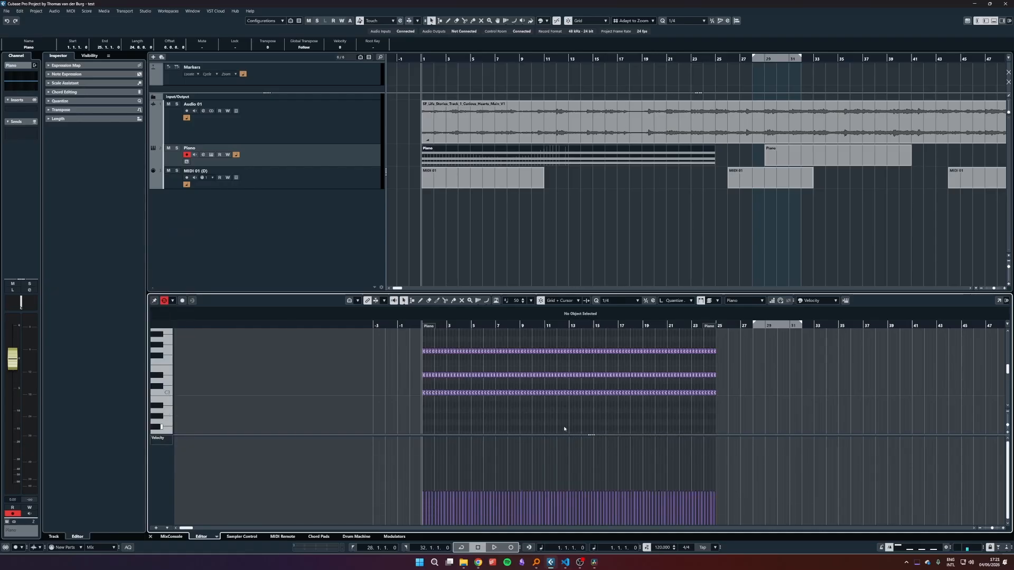
Run the Randomize Velocity preset from the command palette on the Piano part's notes
{"action": "key", "text": "ctrl+j"}
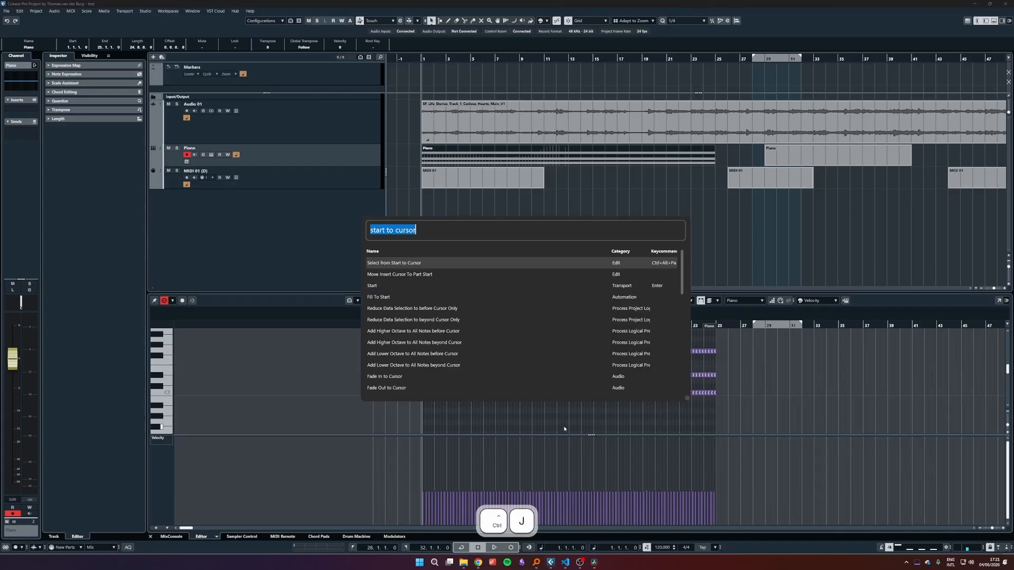
{"action": "type", "text": "randomze vel"}
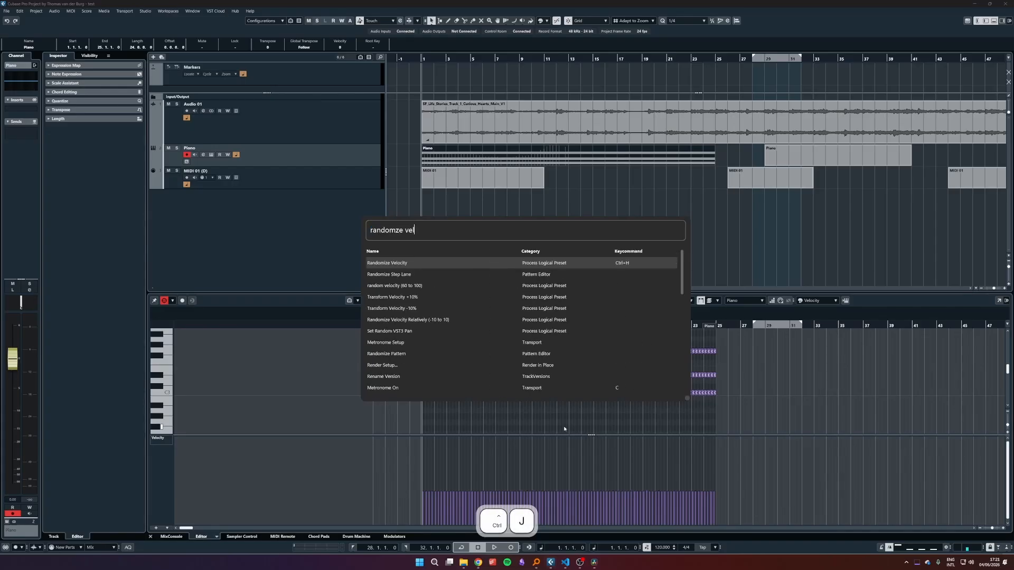
{"action": "key", "text": "Return"}
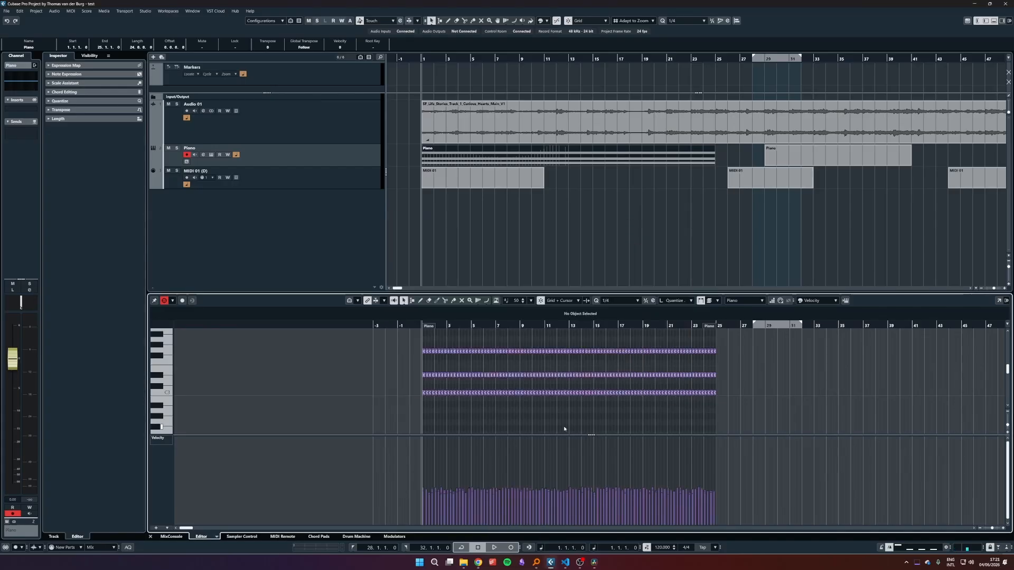
Dismiss the reopened command palette and repeat the last Randomize Velocity command directly on the Piano part's notes
{"action": "key", "text": "ctrl+j"}
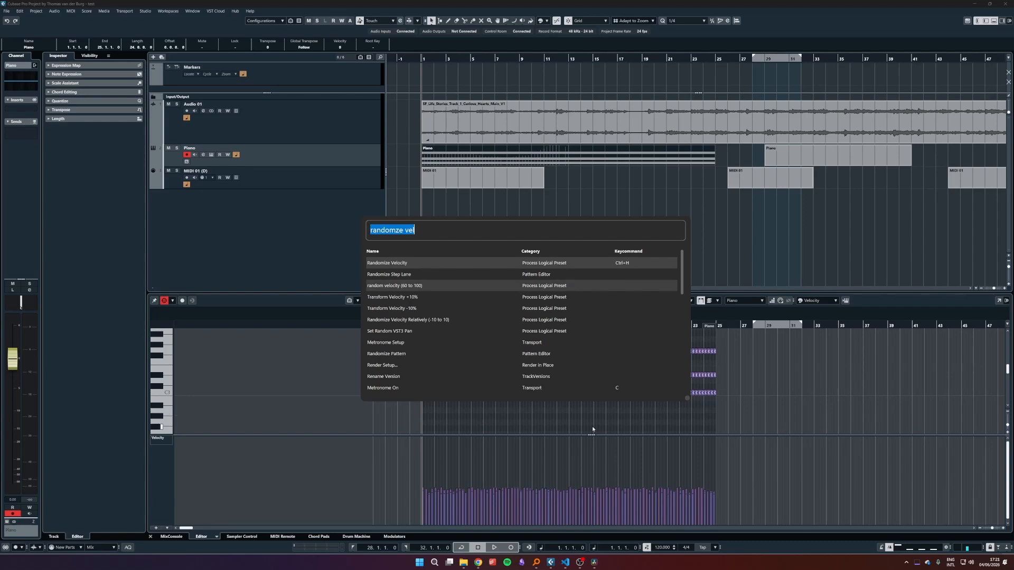
{"action": "key", "text": "Escape"}
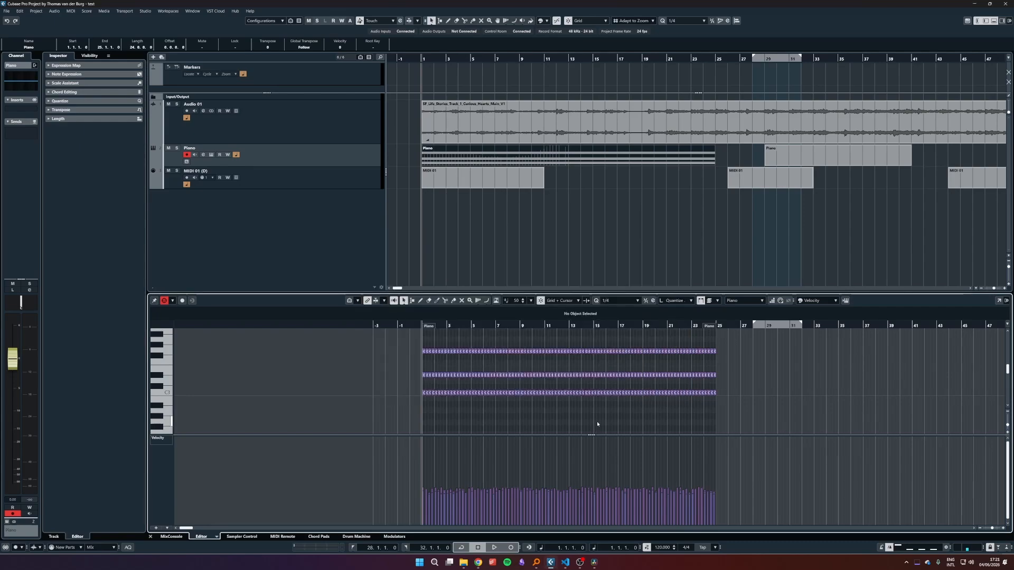
{"action": "key", "text": "ctrl+i"}
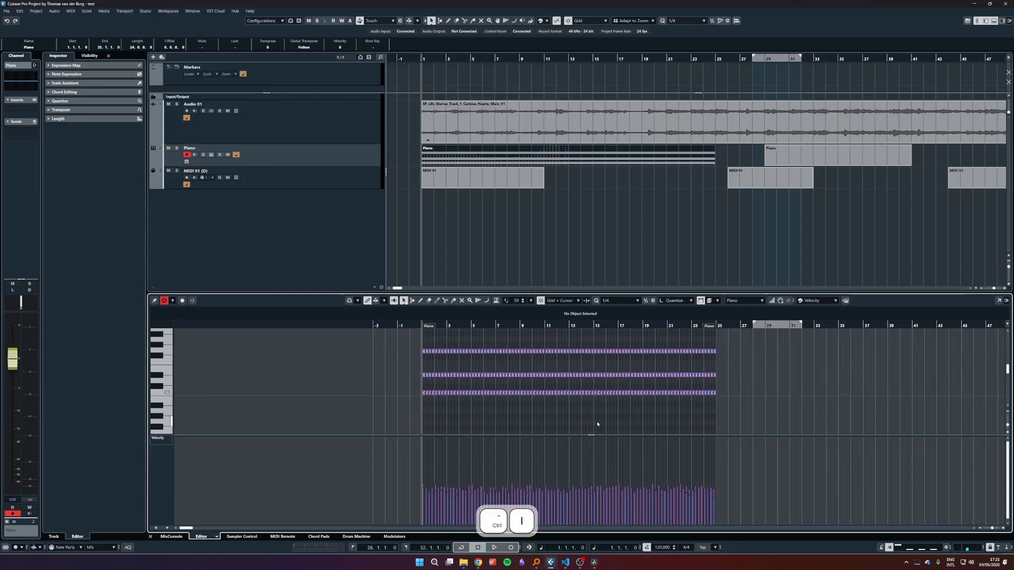
{"action": "key", "text": "ctrl+i"}
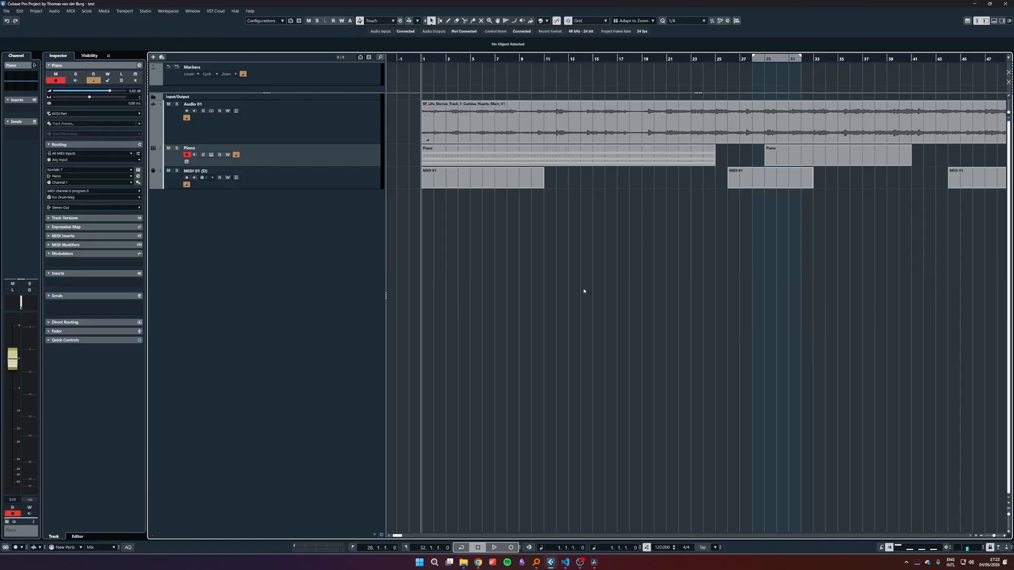
Duplicate the MIDI 01 track five times by running Duplicate Tracks from the command palette with the /r5 repeat prefix
{"action": "key", "text": "ctrl+j"}
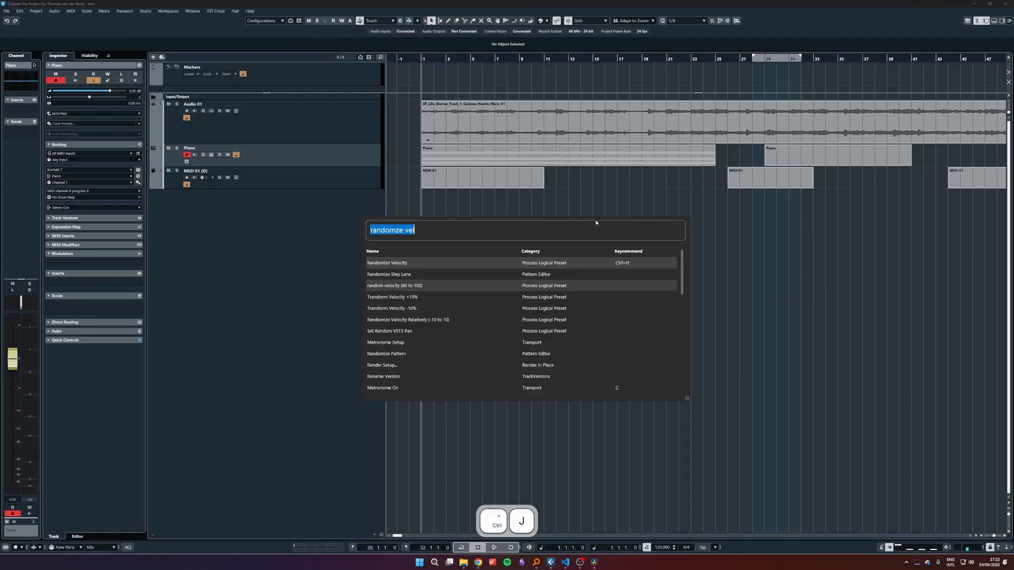
{"action": "type", "text": "/"}
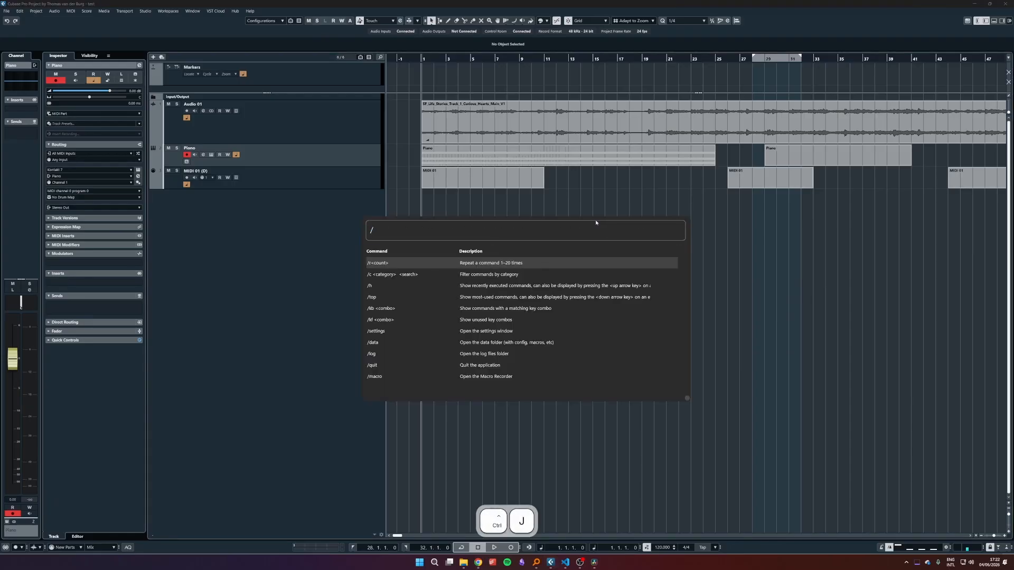
{"action": "left_click", "coordinate": [359, 183]}
{"action": "type", "text": "r"}
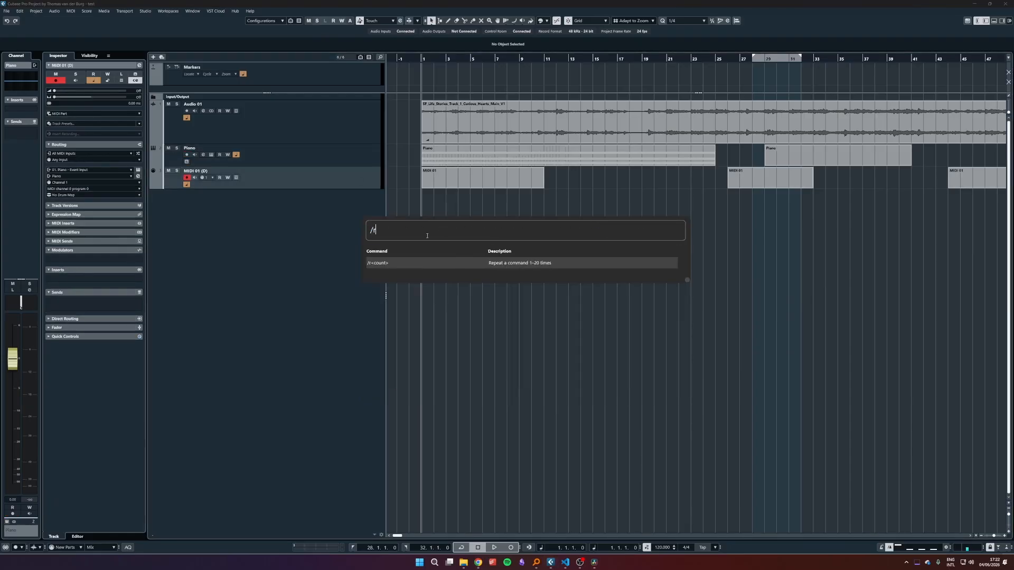
{"action": "type", "text": "5 "}
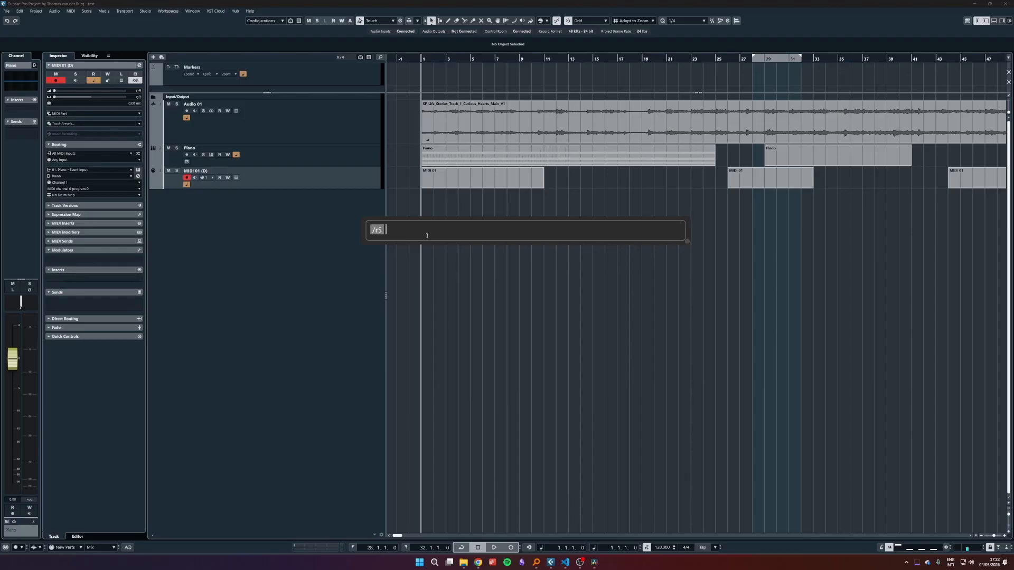
{"action": "type", "text": "d"}
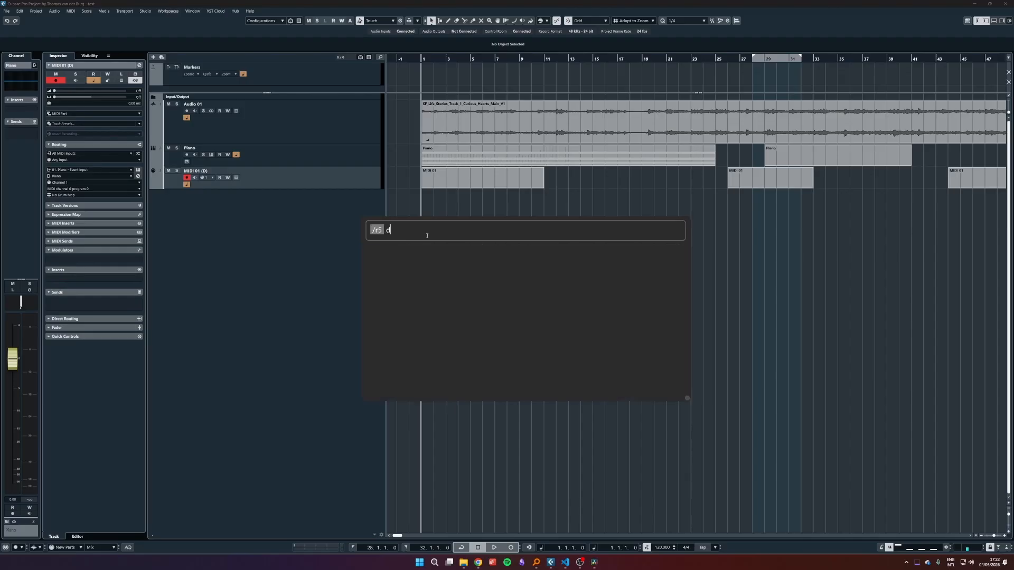
{"action": "type", "text": "uplace track"}
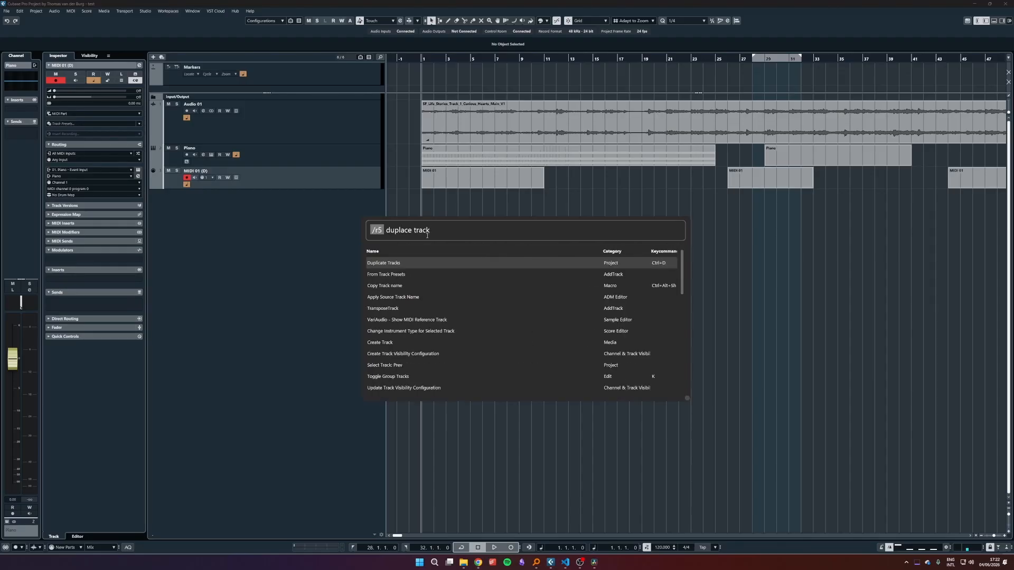
{"action": "key", "text": "Return"}
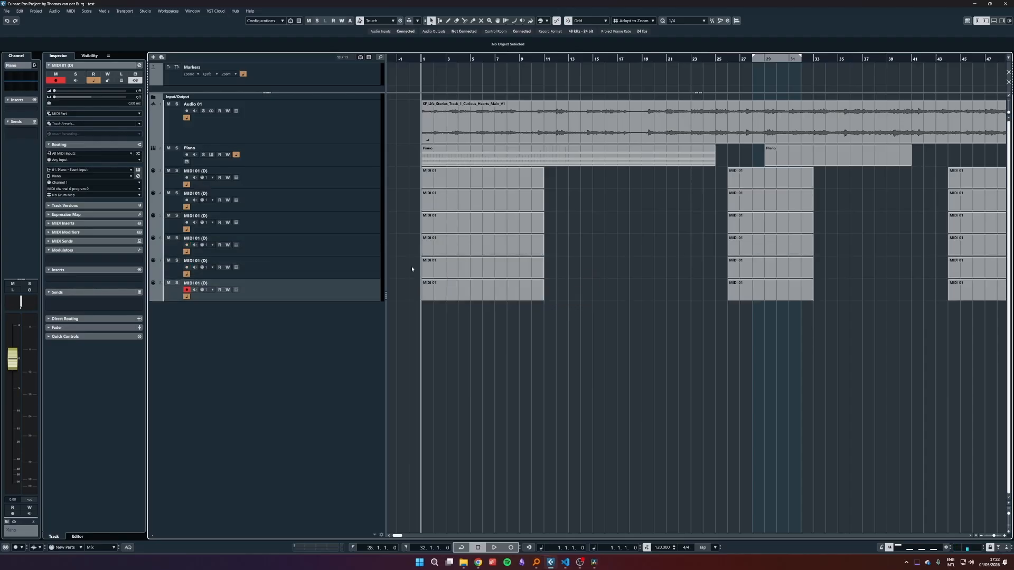
Move the second-to-last MIDI 01 track up four positions with /r4 and Move Selected Tracks/Channels to Previous Available Position
{"action": "key", "text": "Up"}
{"action": "key", "text": "ctrl+j"}
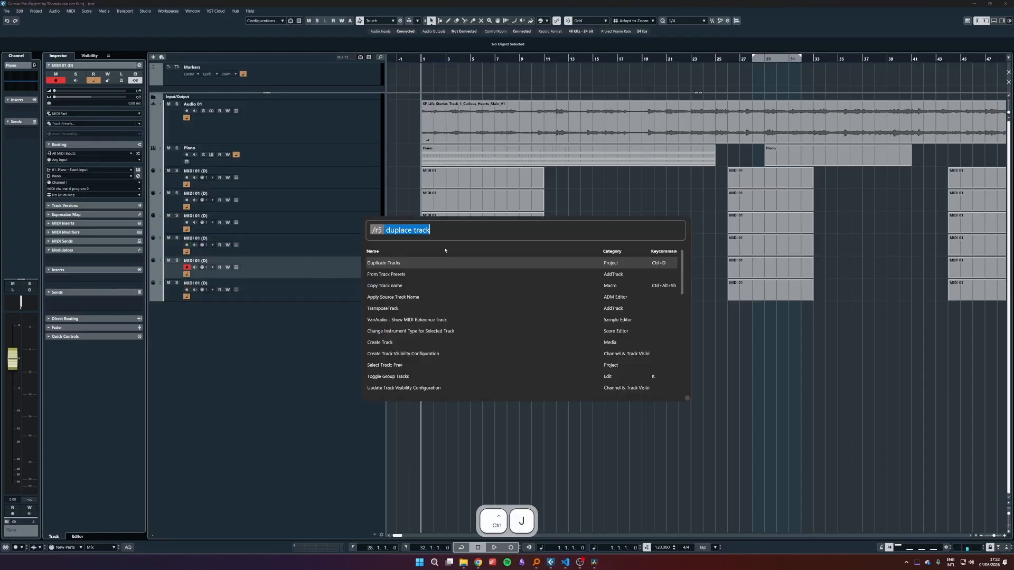
{"action": "type", "text": "/r4 "}
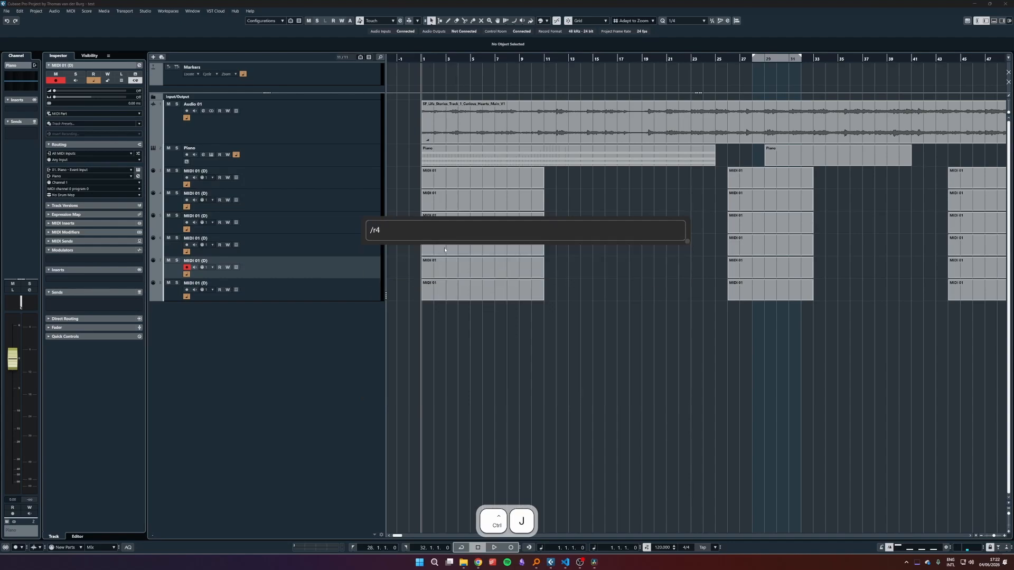
{"action": "type", "text": "move"}
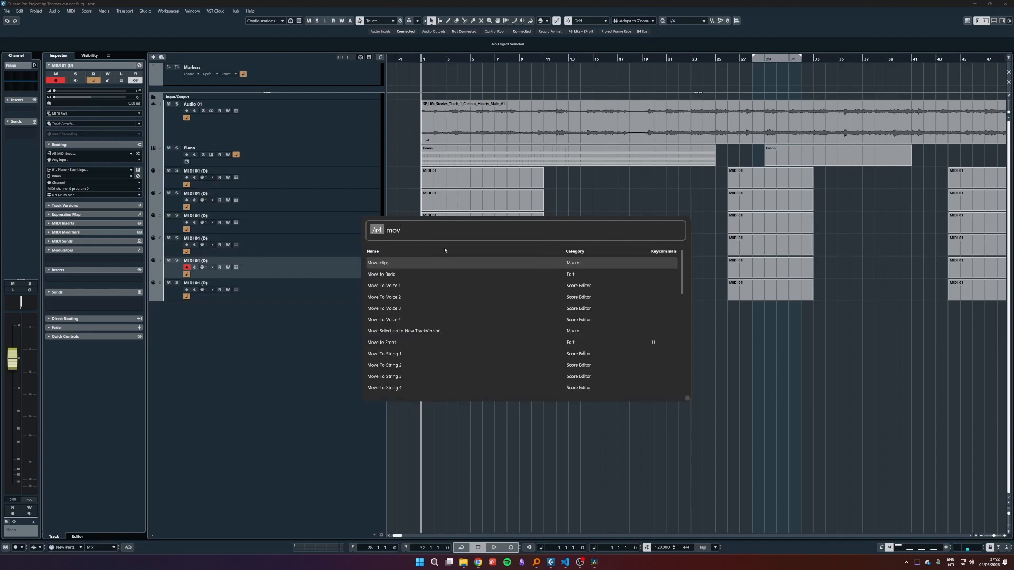
{"action": "key", "text": "Down"}
{"action": "key", "text": "Down"}
{"action": "key", "text": "Down"}
{"action": "key", "text": "Down"}
{"action": "key", "text": "Down"}
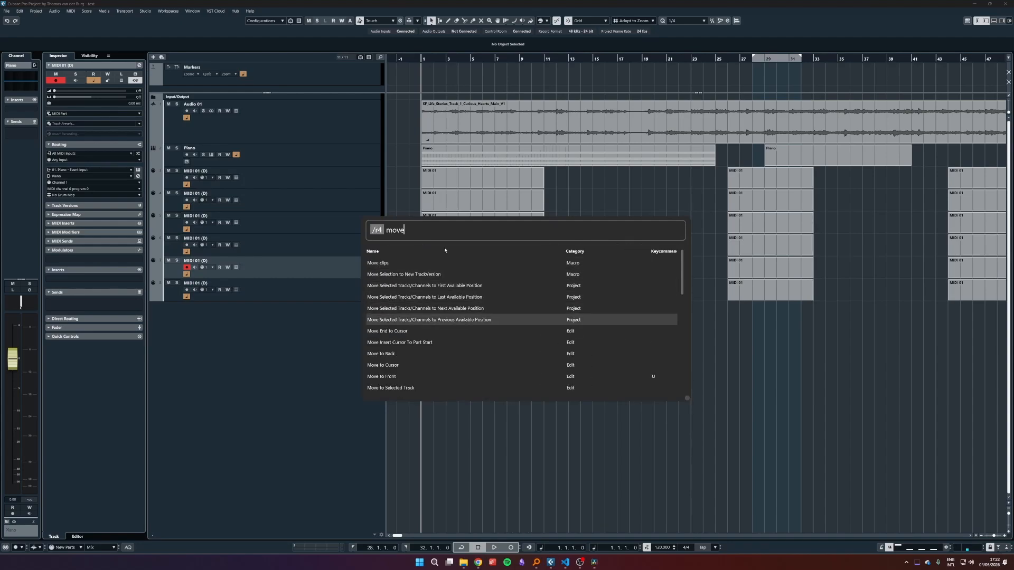
{"action": "key", "text": "Return"}
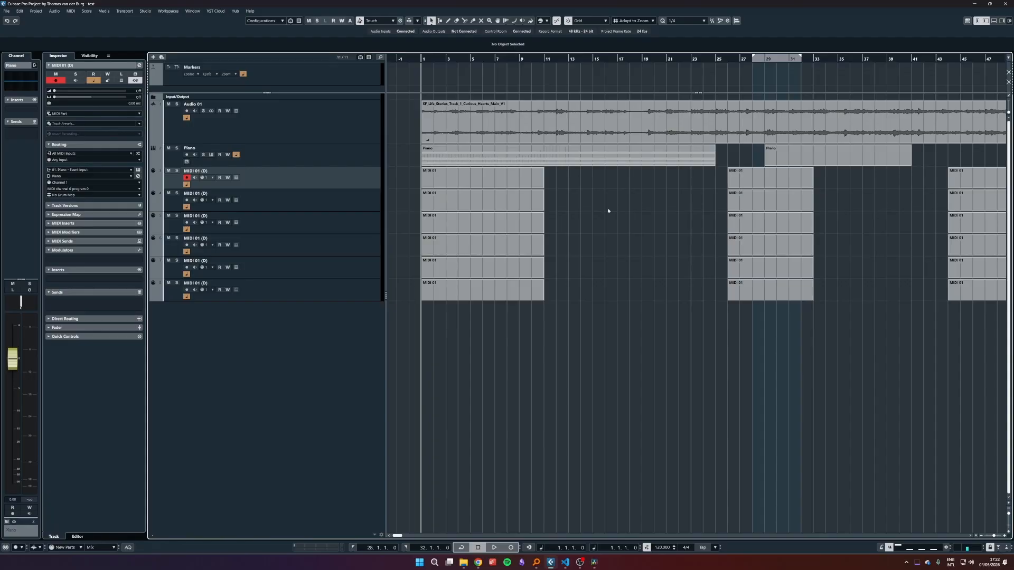
Open the first Piano part for editing and switch its controller lane to CC 1 (Modulation)
{"action": "double_click", "coordinate": [481, 155]}
{"action": "left_click", "coordinate": [162, 443]}
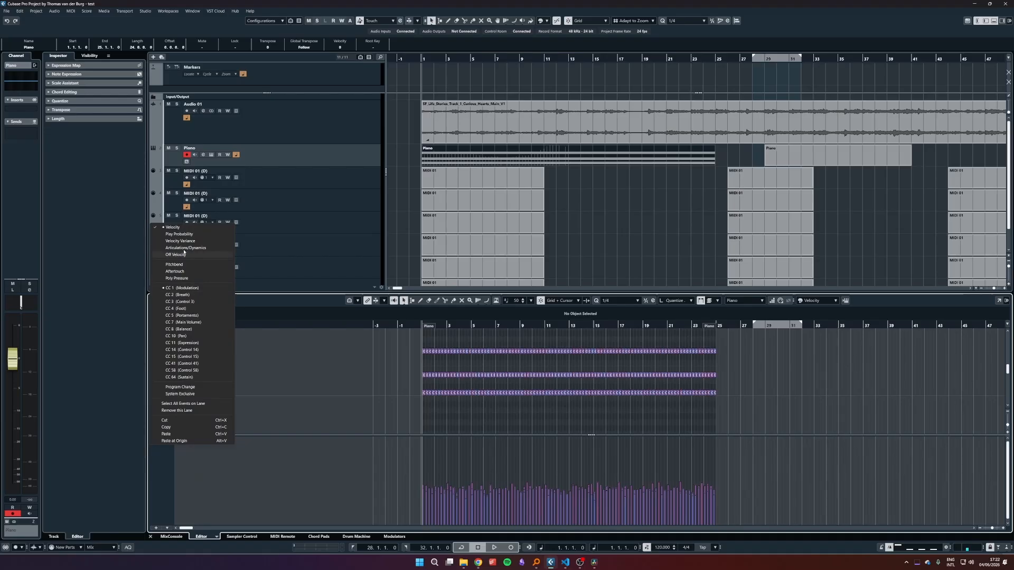
{"action": "left_click", "coordinate": [184, 287]}
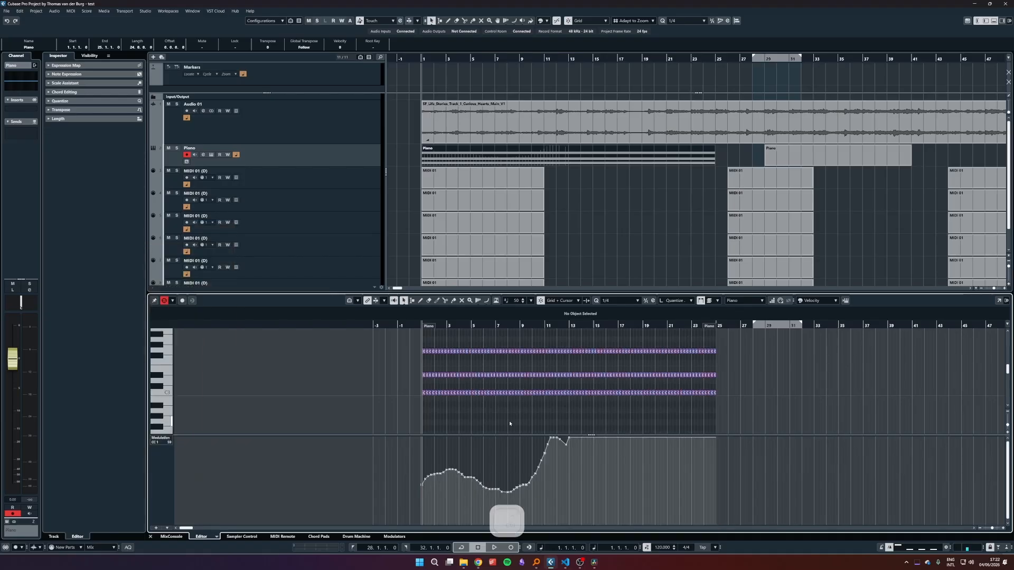
Run Midi CC1 + 5 from the palette's Process Logical Preset category on the Piano part's modulation data, and repeat that command once
{"action": "key", "text": "ctrl+j"}
{"action": "type", "text": "/c "}
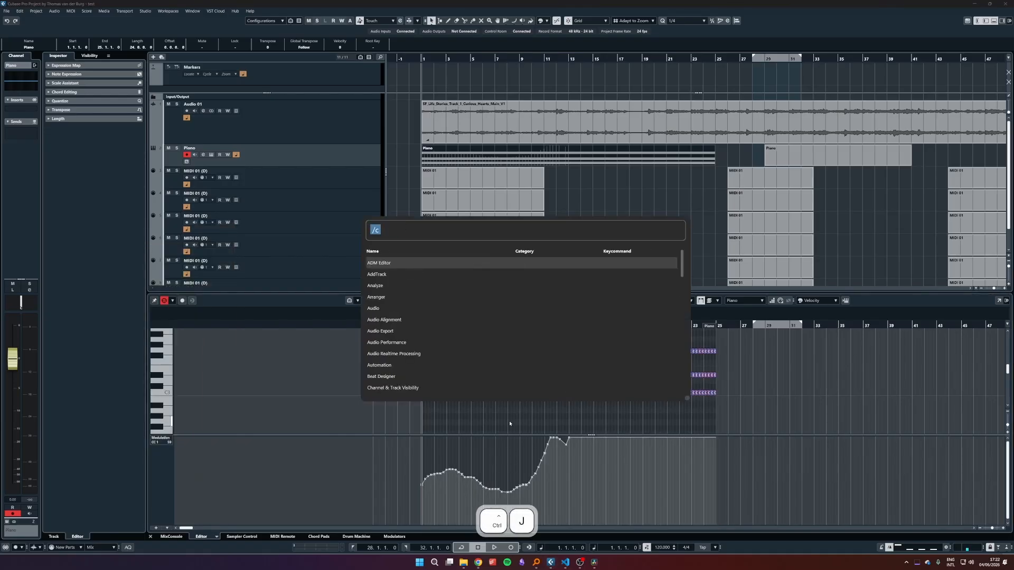
{"action": "type", "text": "proc"}
{"action": "key", "text": "Down"}
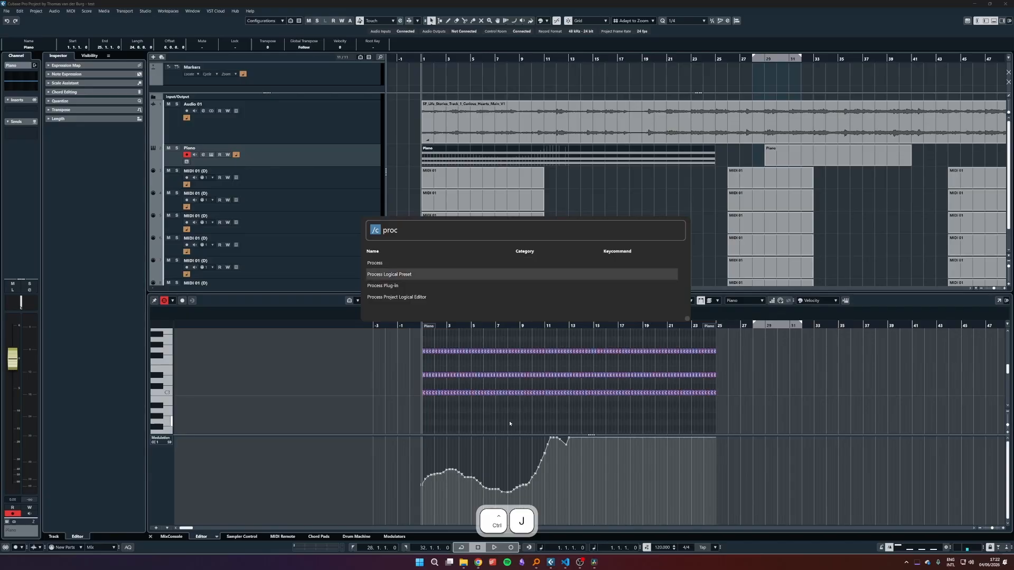
{"action": "key", "text": "Return"}
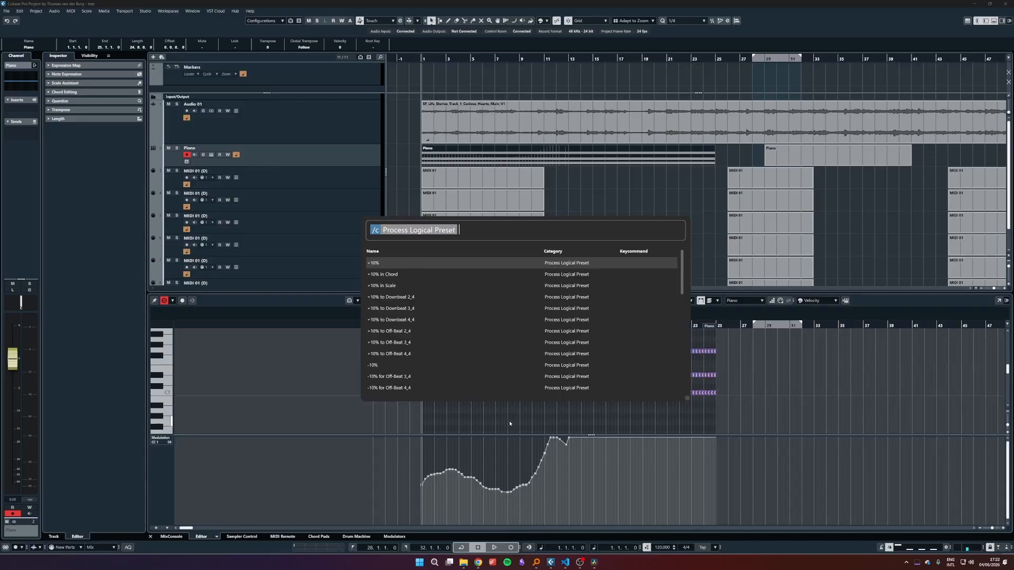
{"action": "type", "text": "cc"}
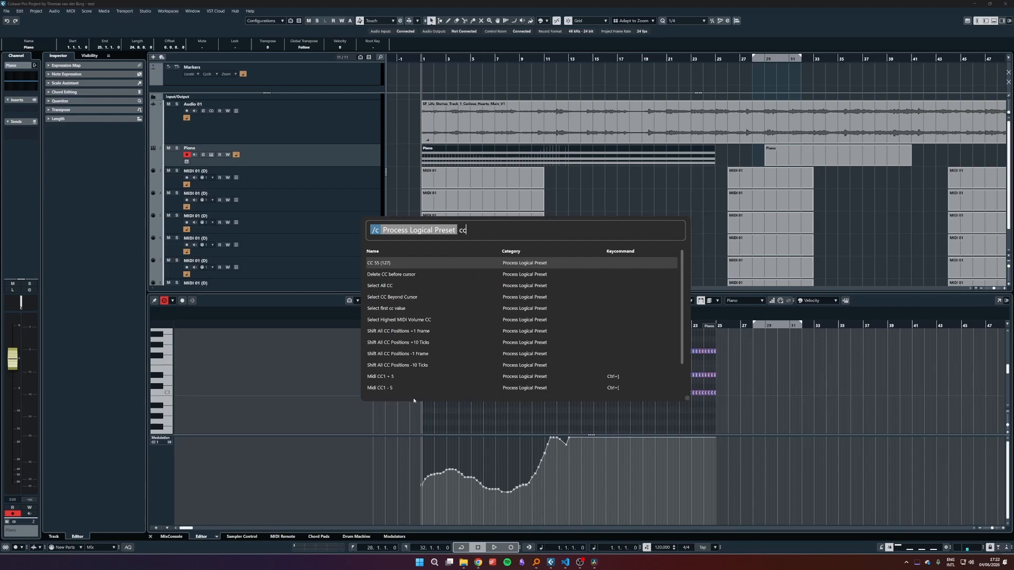
{"action": "scroll", "coordinate": [383, 353], "scroll_direction": "down", "scroll_amount": 1}
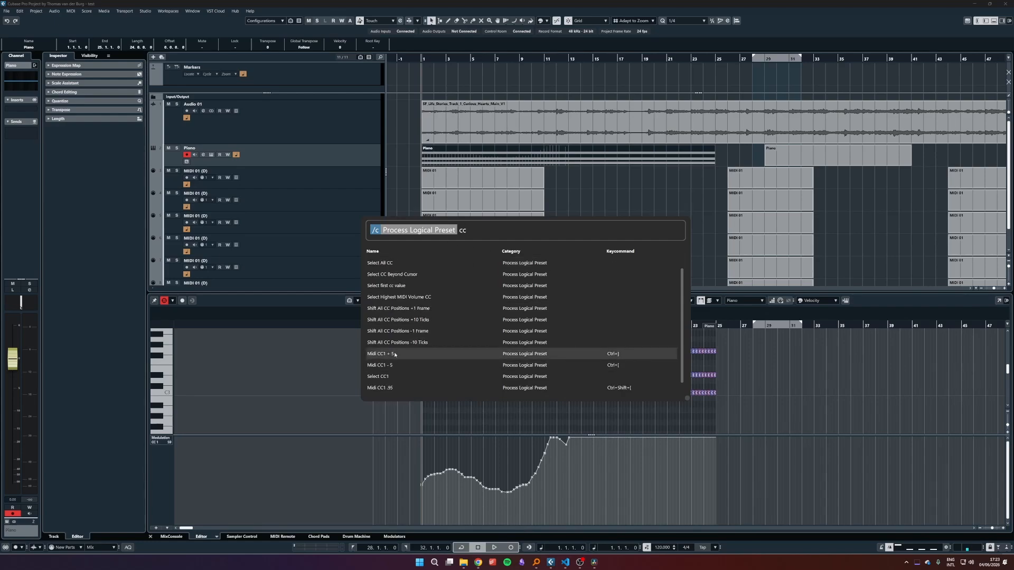
{"action": "left_click", "coordinate": [392, 353]}
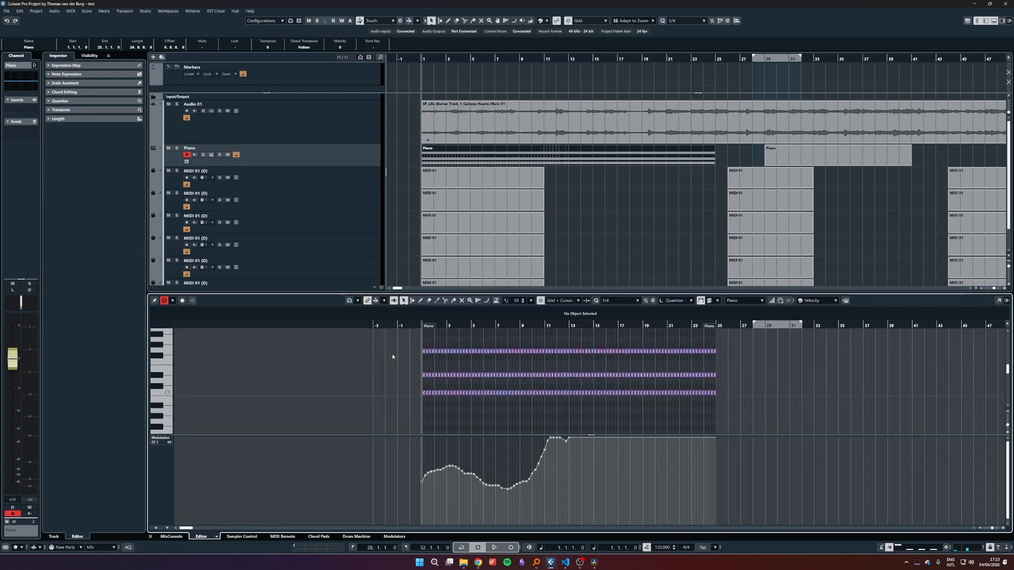
{"action": "key", "text": "ctrl"}
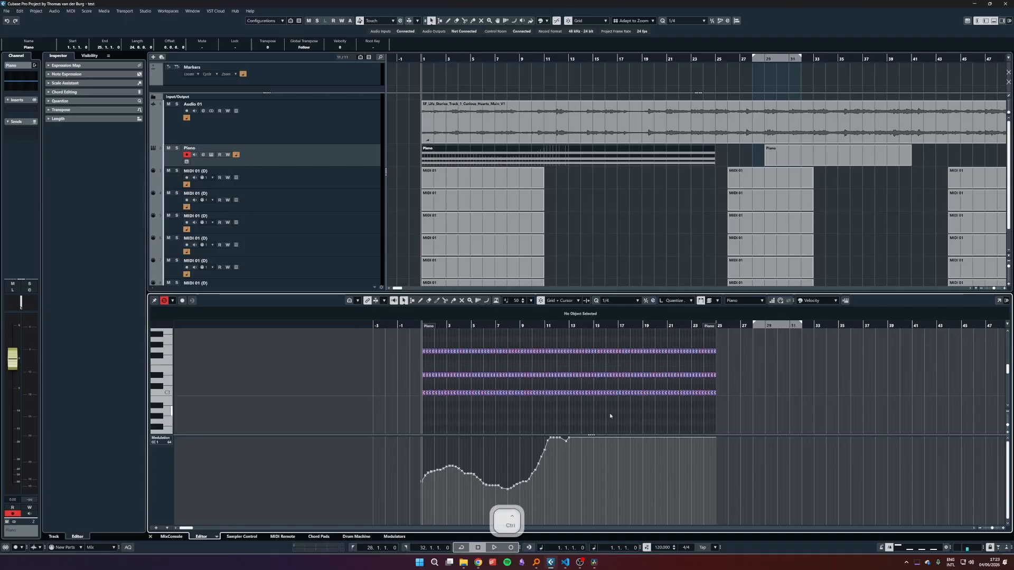
{"action": "key", "text": "ctrl+i"}
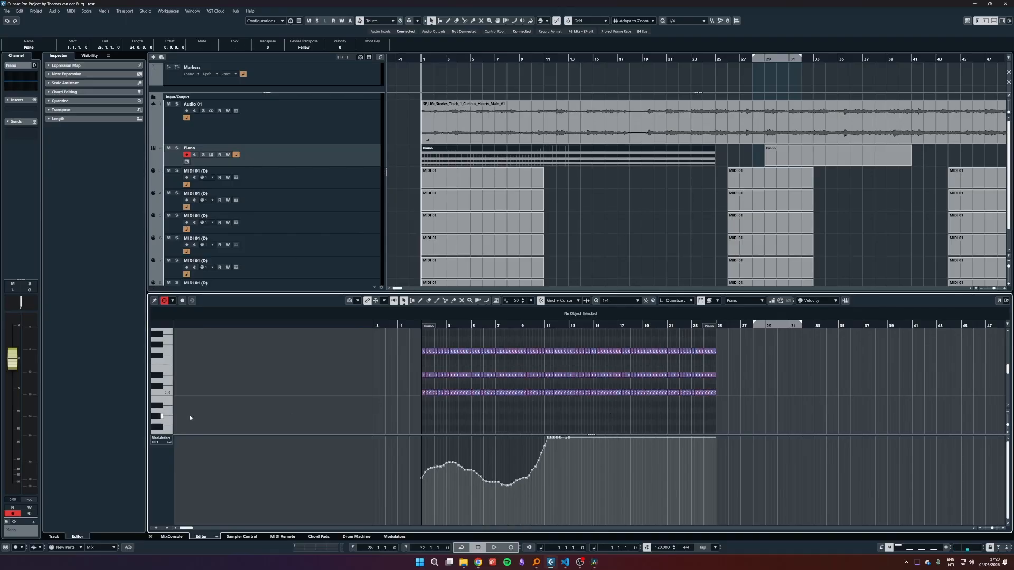
Close the lower-zone editor and select the Audio 01 track
{"action": "left_click", "coordinate": [148, 536]}
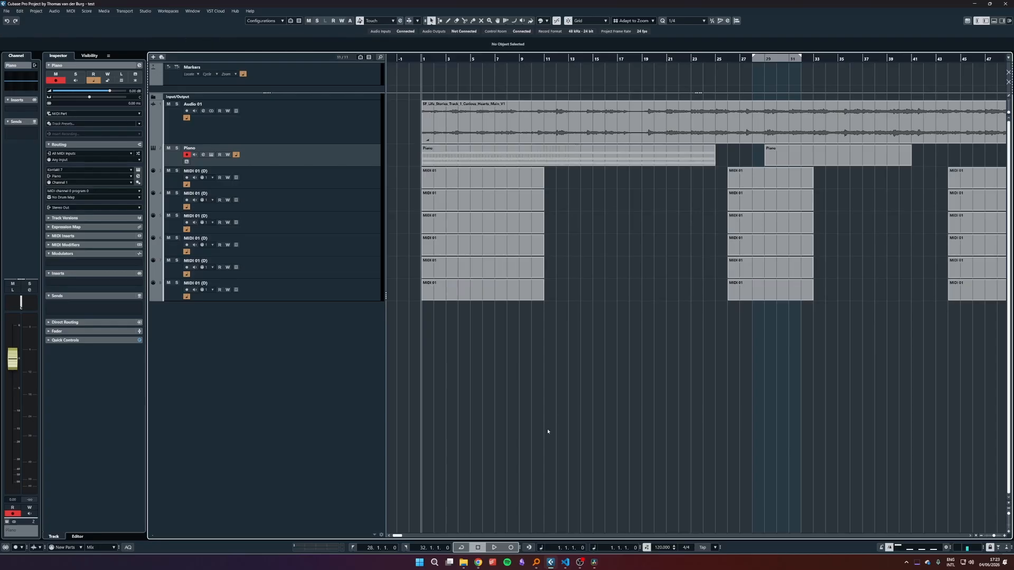
{"action": "left_click", "coordinate": [320, 122]}
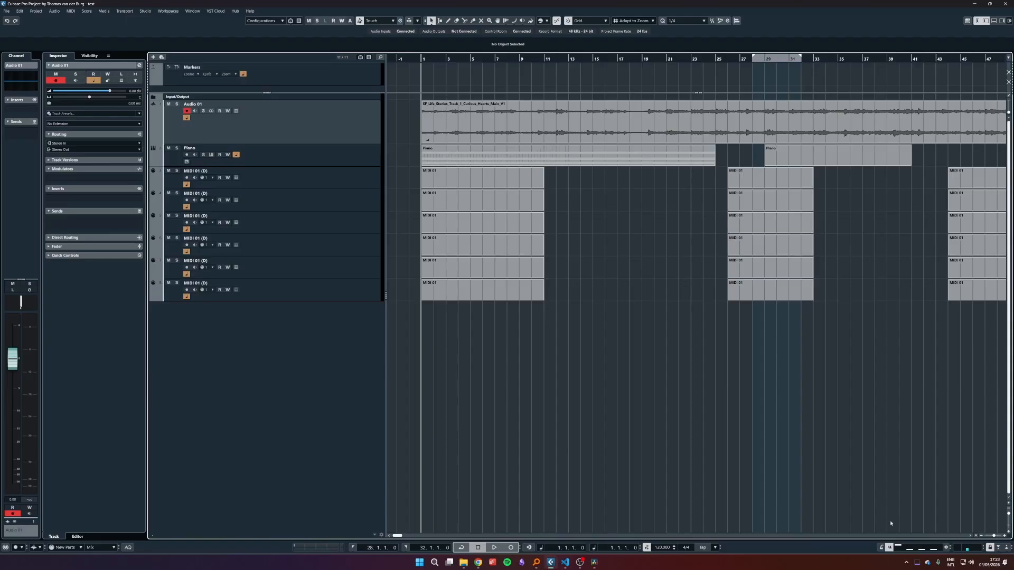
Open the Macro Recorder through KeyCommander in the system tray, and close its window
{"action": "left_click", "coordinate": [906, 562]}
{"action": "right_click", "coordinate": [892, 489]}
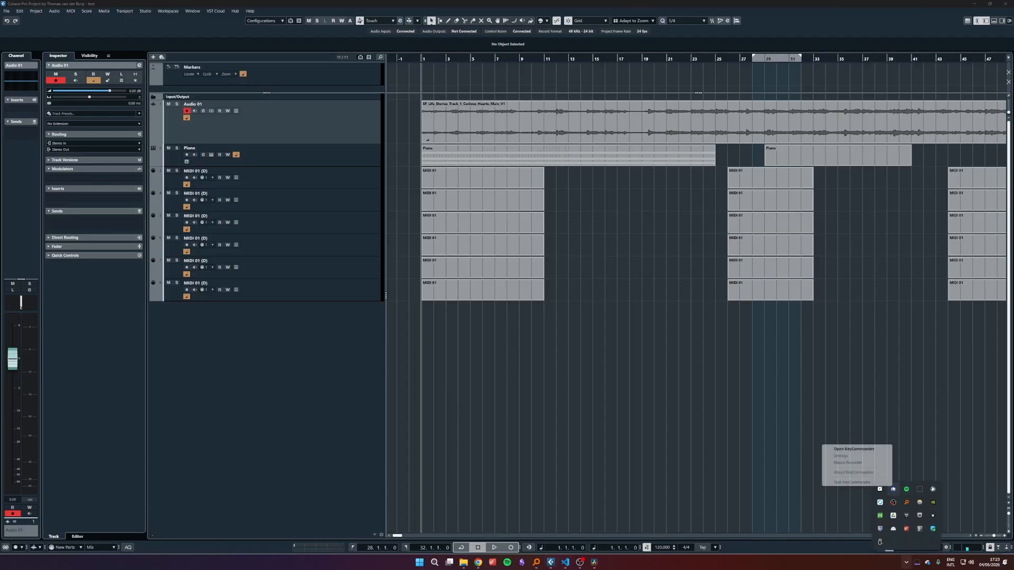
{"action": "left_click", "coordinate": [848, 463]}
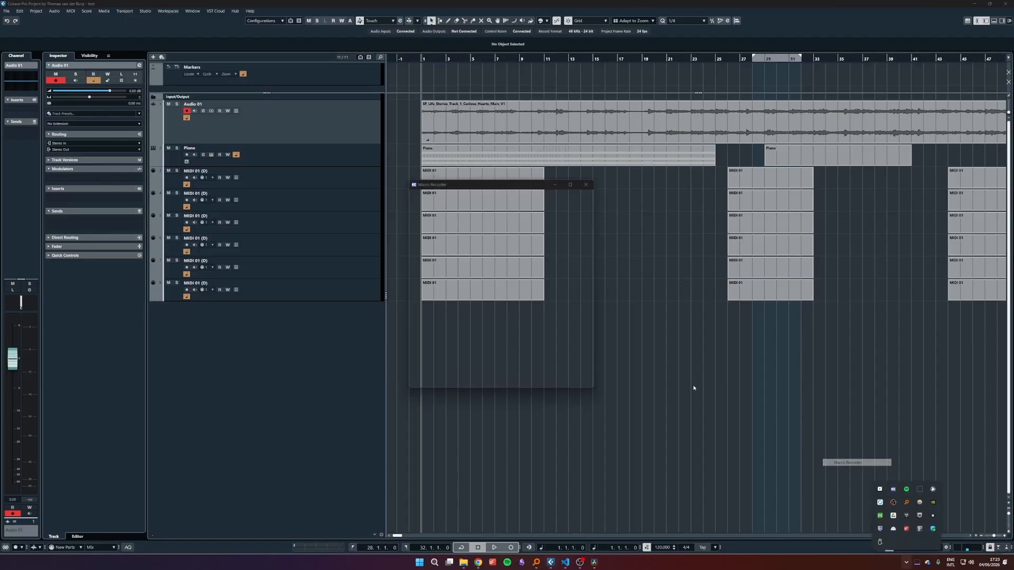
{"action": "left_click", "coordinate": [585, 184]}
Open the Macro Recorder with the palette's /macro slash command to view the saved macros, and dismiss it
{"action": "key", "text": "ctrl+j"}
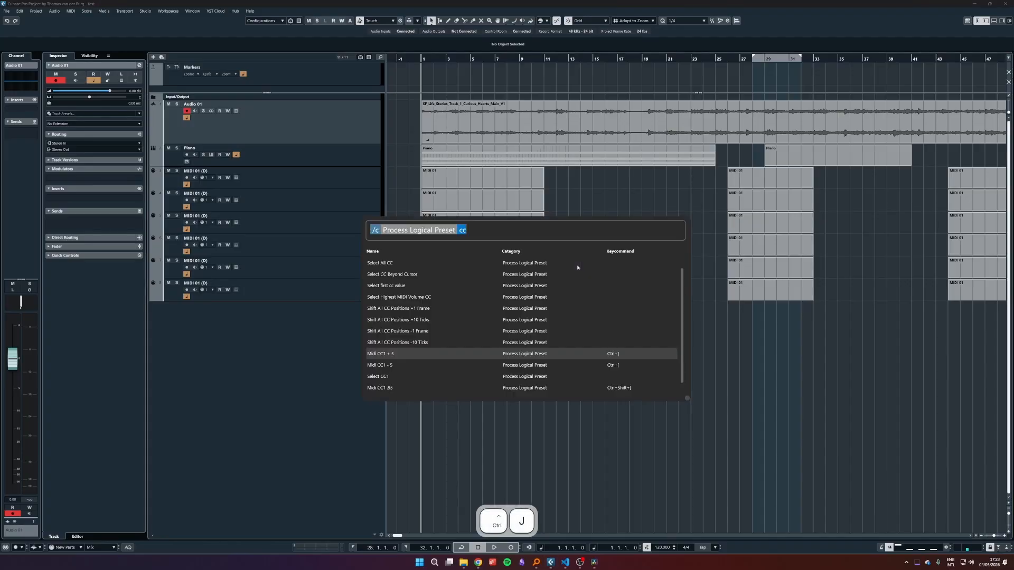
{"action": "type", "text": "/macr"}
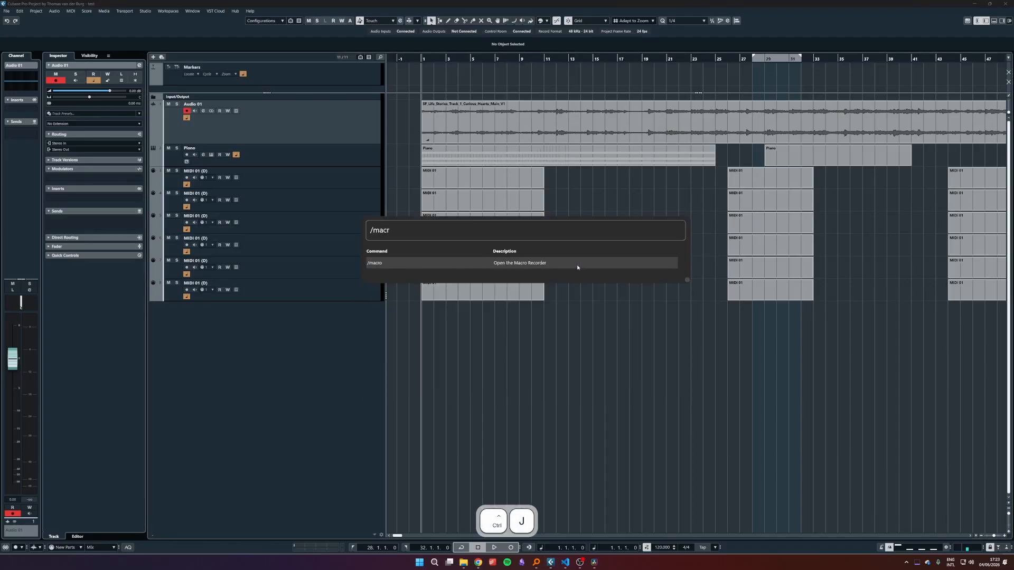
{"action": "key", "text": "Return"}
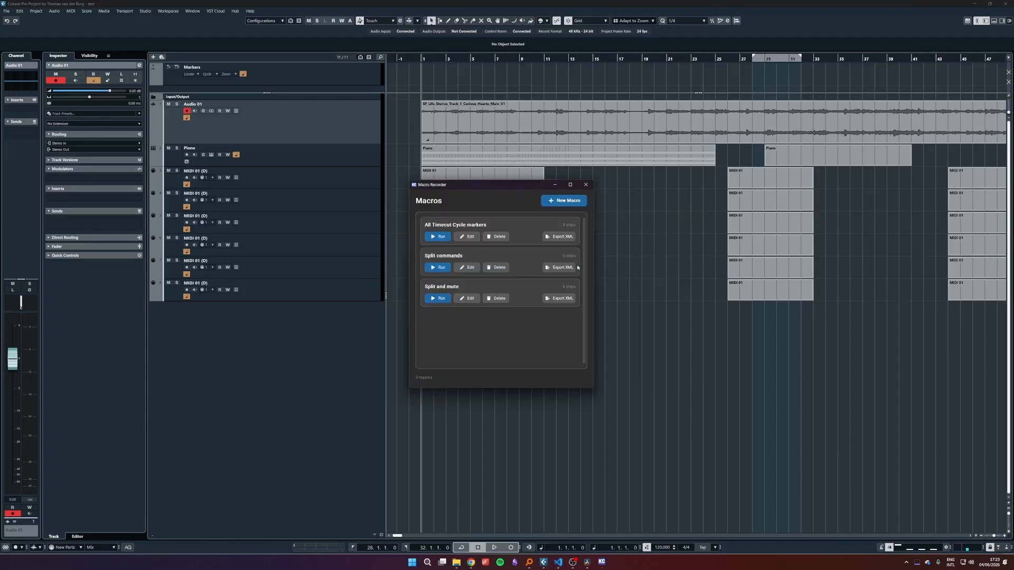
{"action": "key", "text": "Escape"}
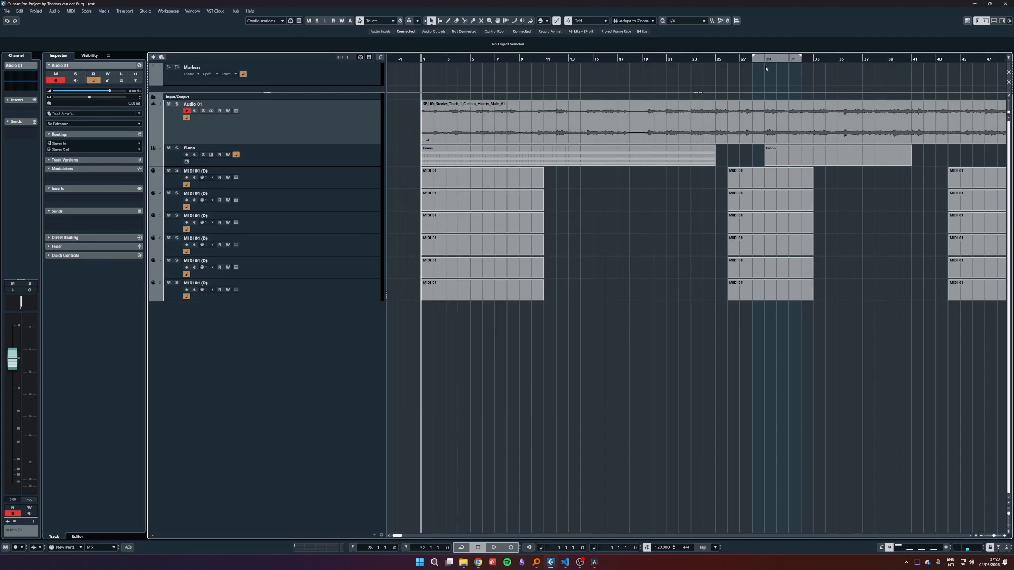
Select the audio event on the Audio 01 track and start recording a new macro through the /macro slash command
{"action": "left_click_drag", "start_coordinate": [745, 61], "coordinate": [780, 61]}
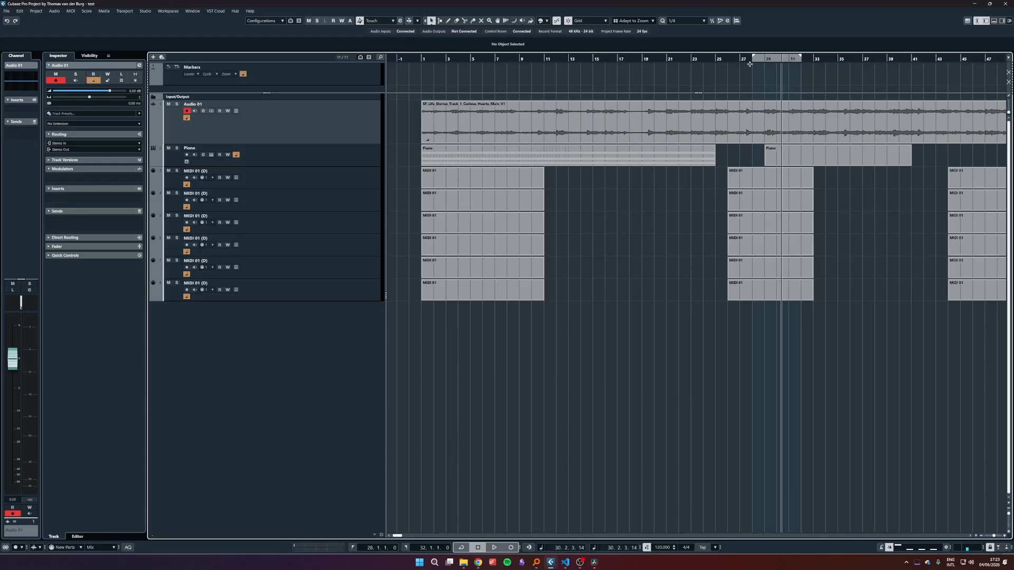
{"action": "left_click", "coordinate": [786, 114]}
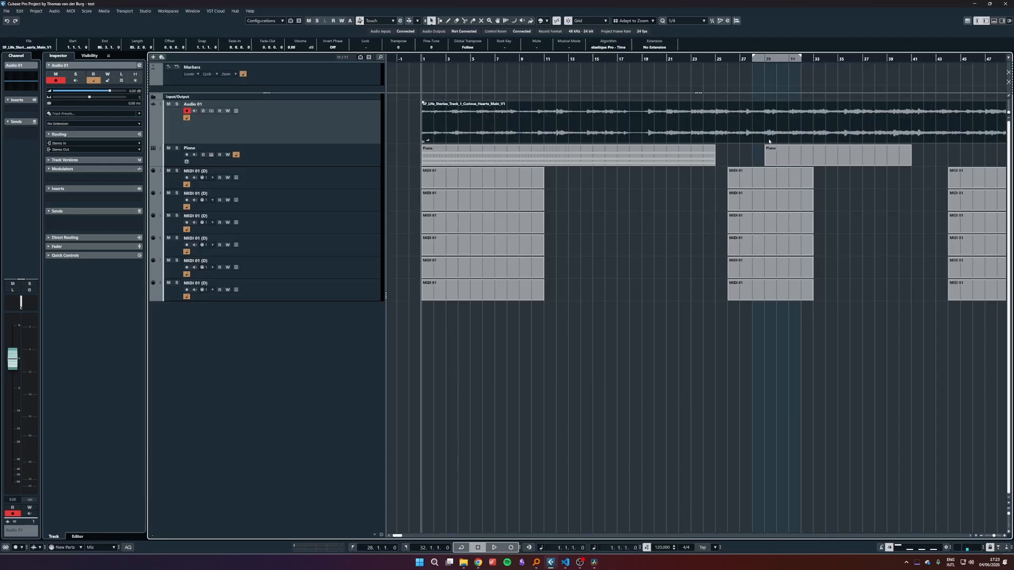
{"action": "key", "text": "ctrl+j"}
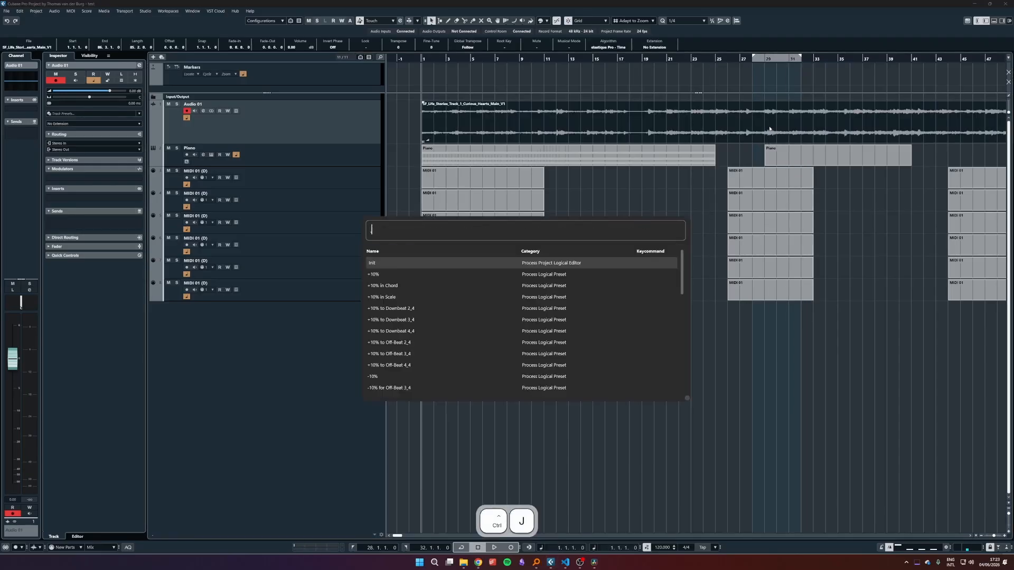
{"action": "type", "text": "/mac"}
{"action": "key", "text": "Return"}
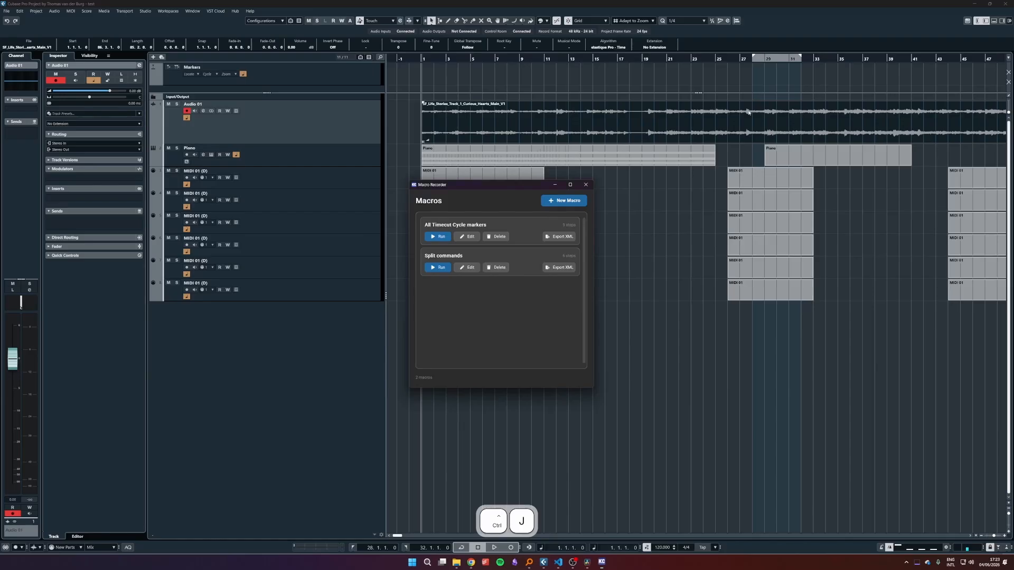
{"action": "left_click", "coordinate": [569, 205]}
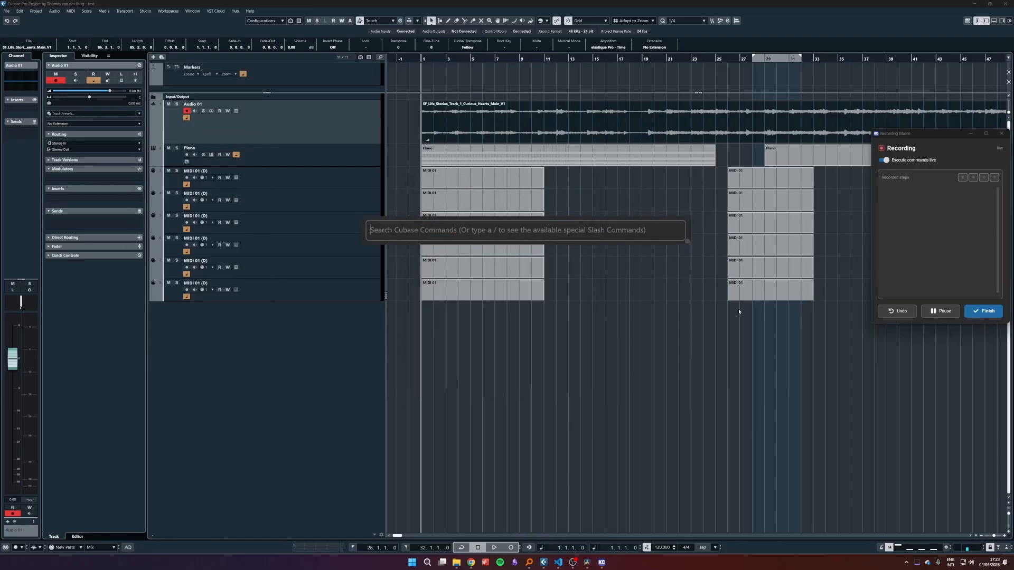
Record To Left Locator and Split at Cursor as the macro's first two steps
{"action": "type", "text": "to left"}
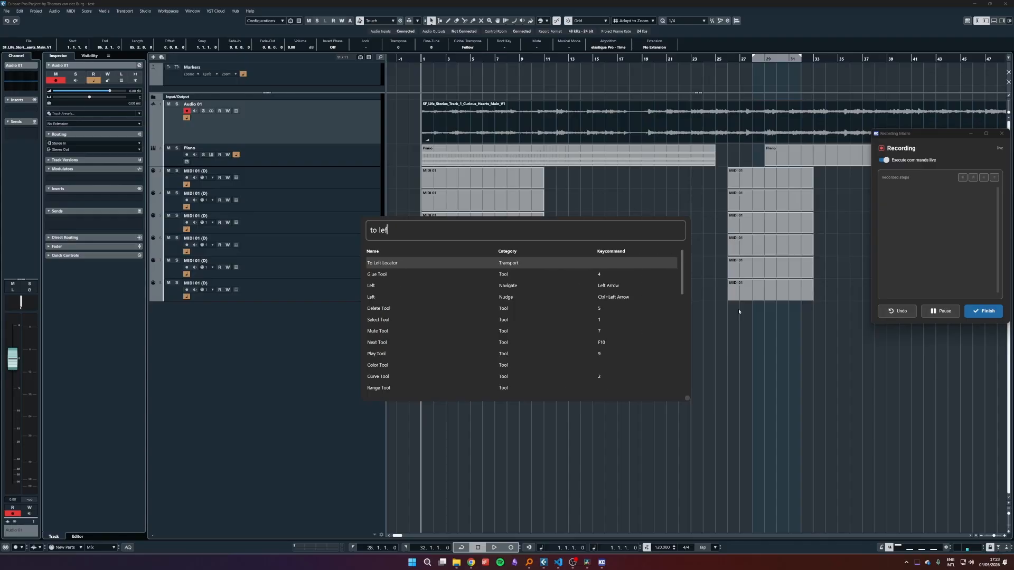
{"action": "key", "text": "Return"}
{"action": "key", "text": "ctrl+a"}
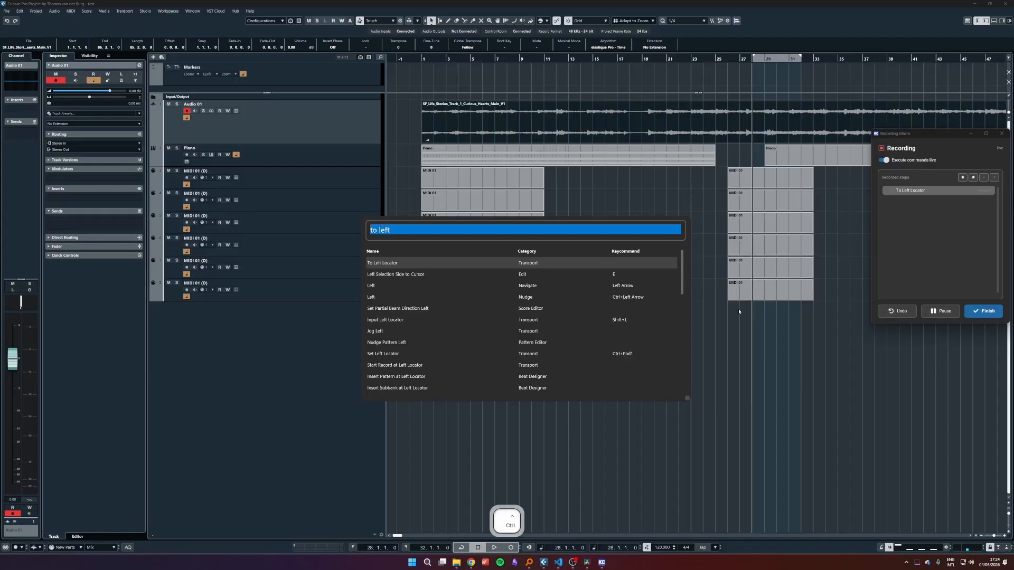
{"action": "type", "text": "split"}
{"action": "key", "text": "Return"}
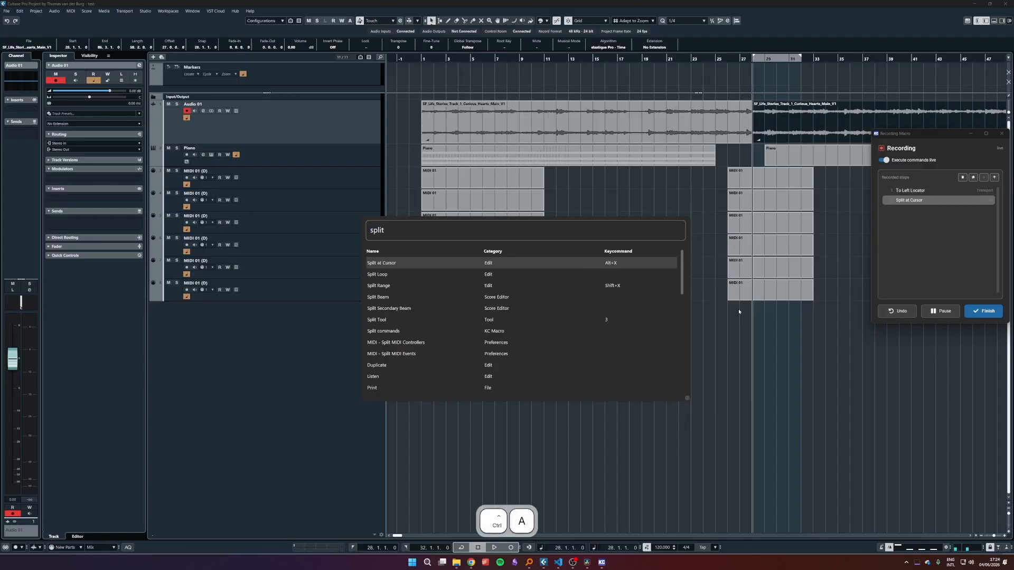
Add To Right Locator and a second Split at Cursor to the macro being recorded
{"action": "key", "text": "ctrl+a"}
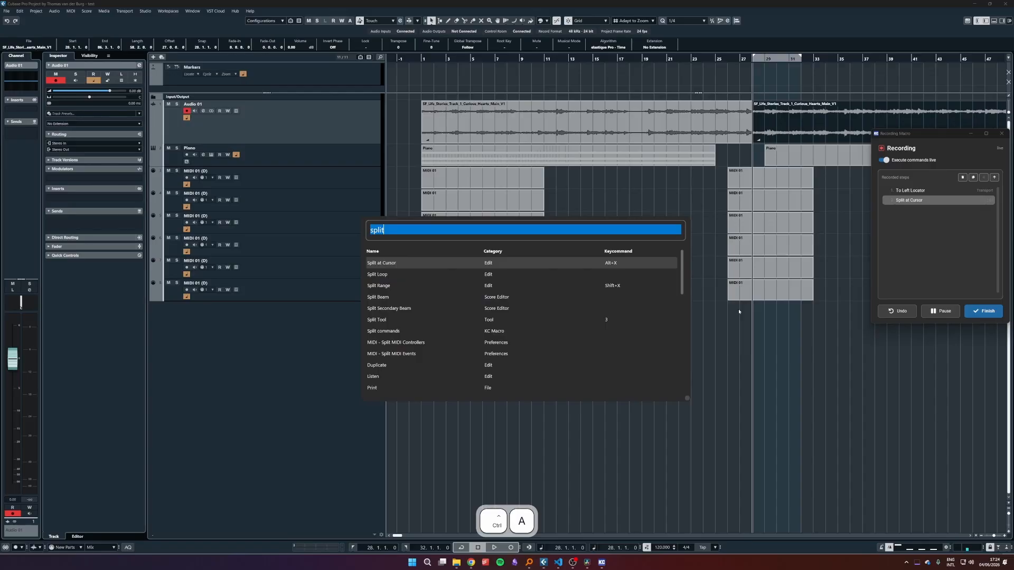
{"action": "type", "text": "to right"}
{"action": "key", "text": "Return"}
{"action": "key", "text": "ctrl+a"}
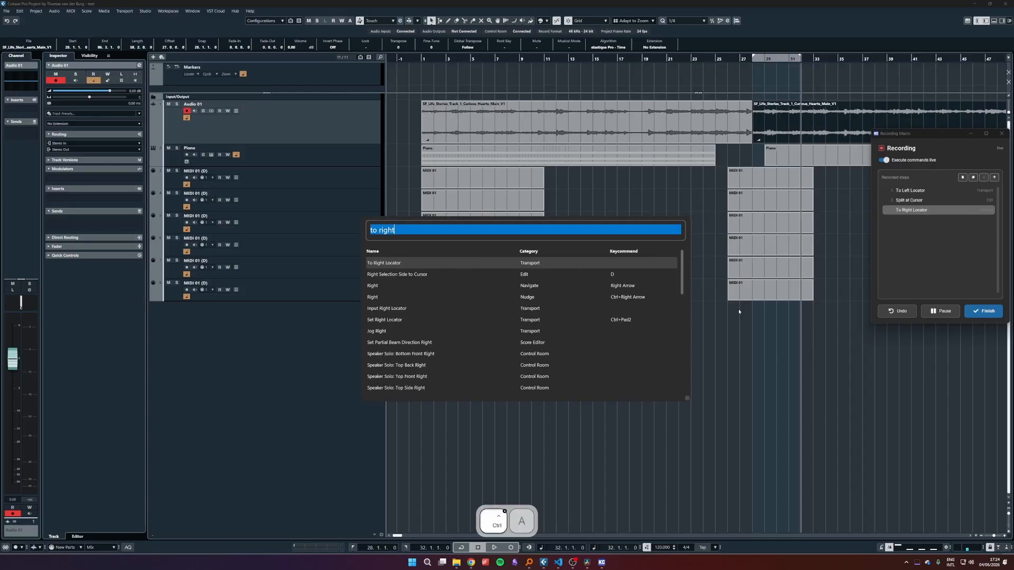
{"action": "type", "text": "split"}
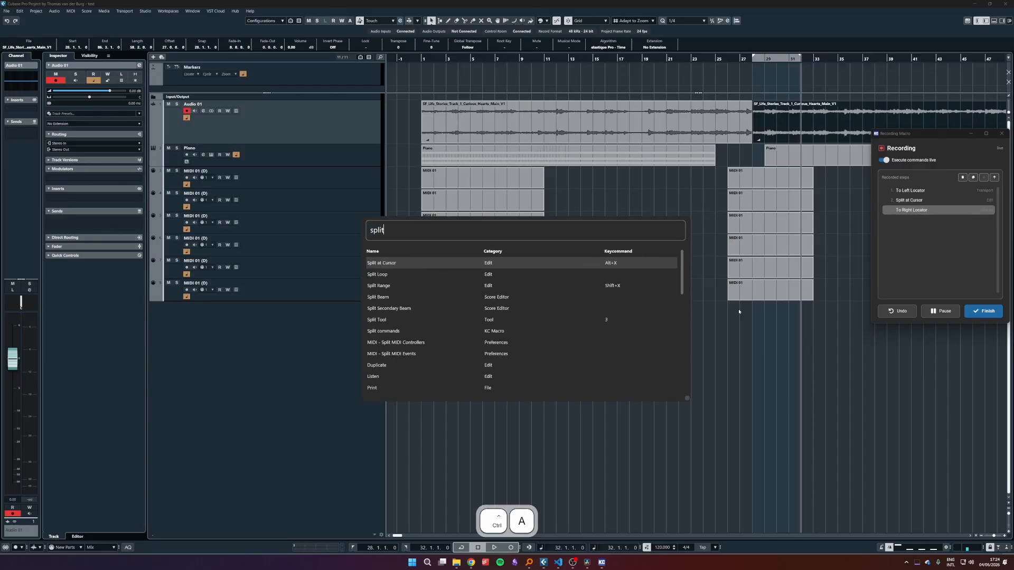
{"action": "key", "text": "Return"}
Add the Left command from the Navigate category to the macro to select the middle audio segment
{"action": "key", "text": "ctrl+a"}
{"action": "type", "text": "left"}
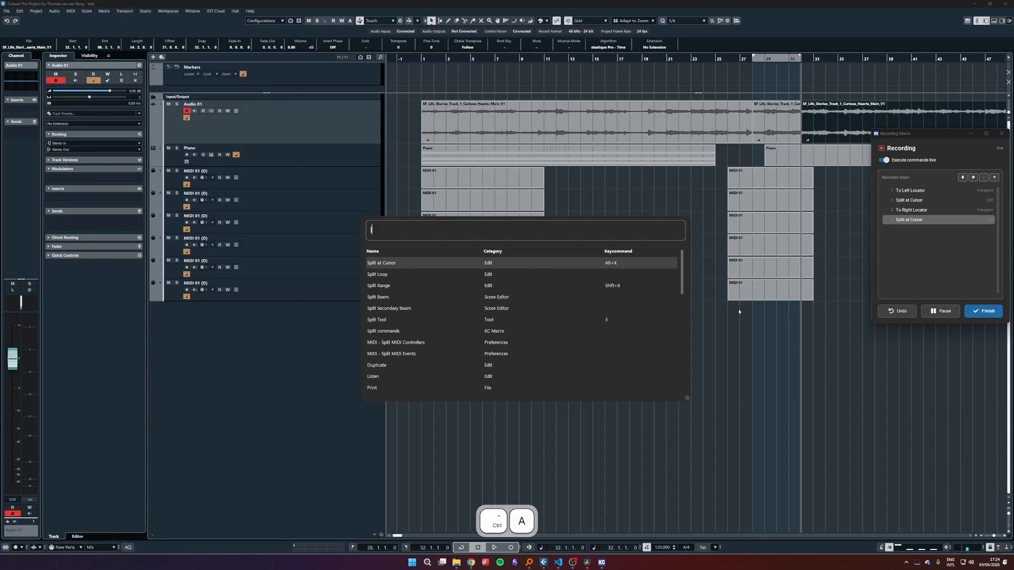
{"action": "key", "text": "Down"}
{"action": "key", "text": "Down"}
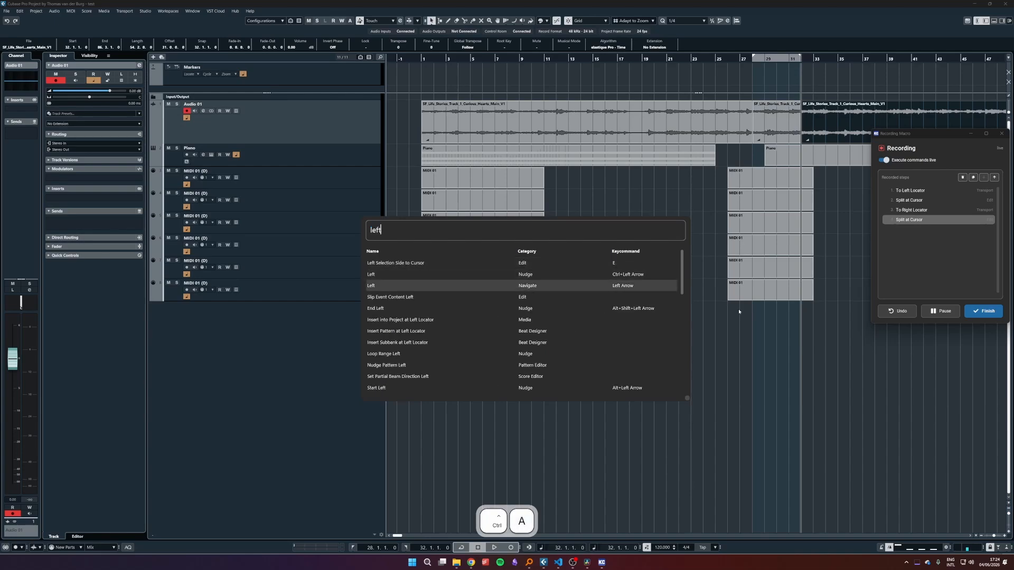
{"action": "key", "text": "Return"}
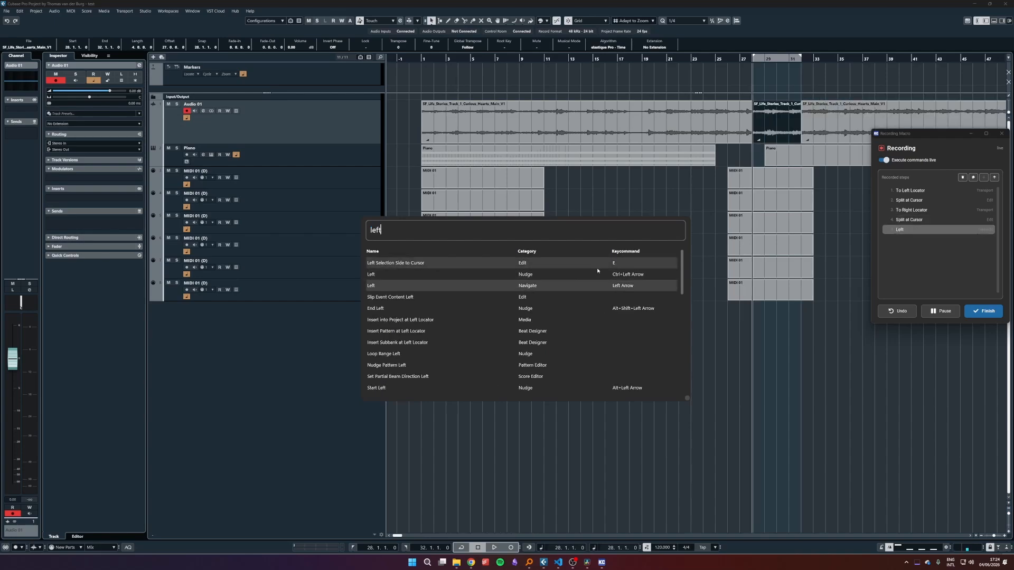
Add Mute Events from the Edit category to the macro, muting the selected audio segment
{"action": "key", "text": "ctrl+a"}
{"action": "type", "text": "mute tr"}
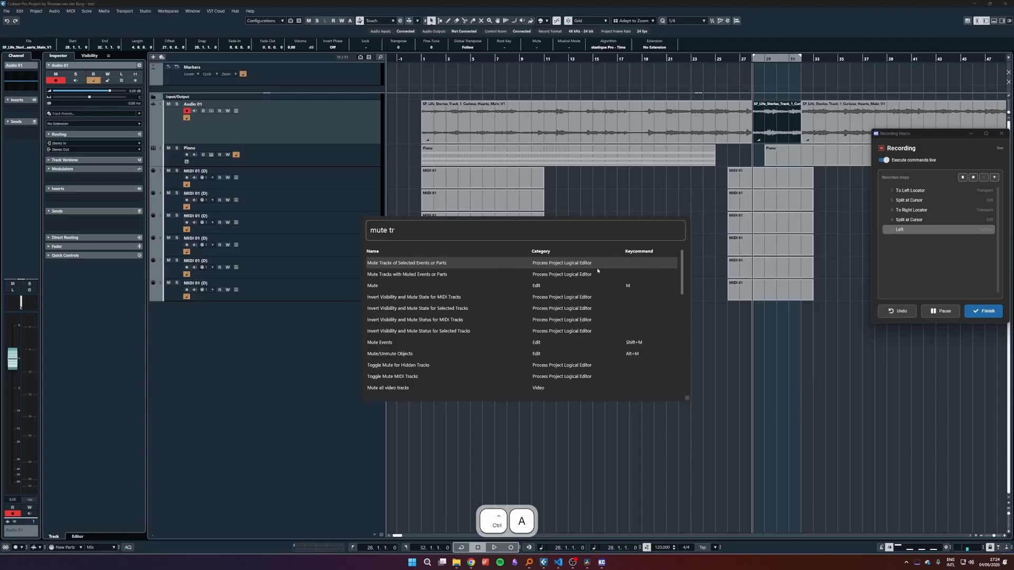
{"action": "key", "text": "BackSpace"}
{"action": "key", "text": "BackSpace"}
{"action": "type", "text": "event"}
{"action": "key", "text": "Return"}
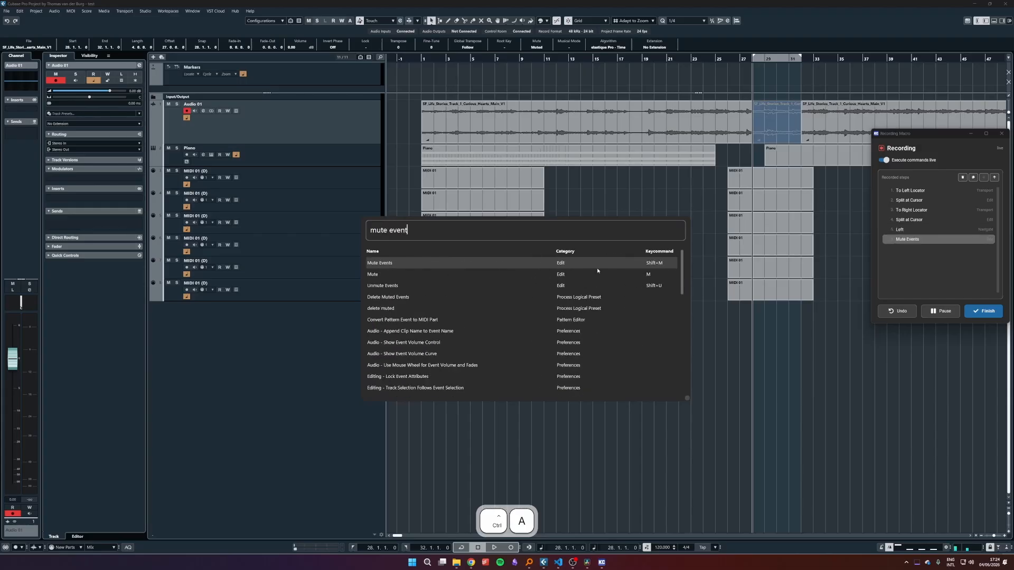
Finish the macro recording and save it under the name Split and Mute
{"action": "left_click", "coordinate": [983, 311]}
{"action": "key", "text": "ctrl+a"}
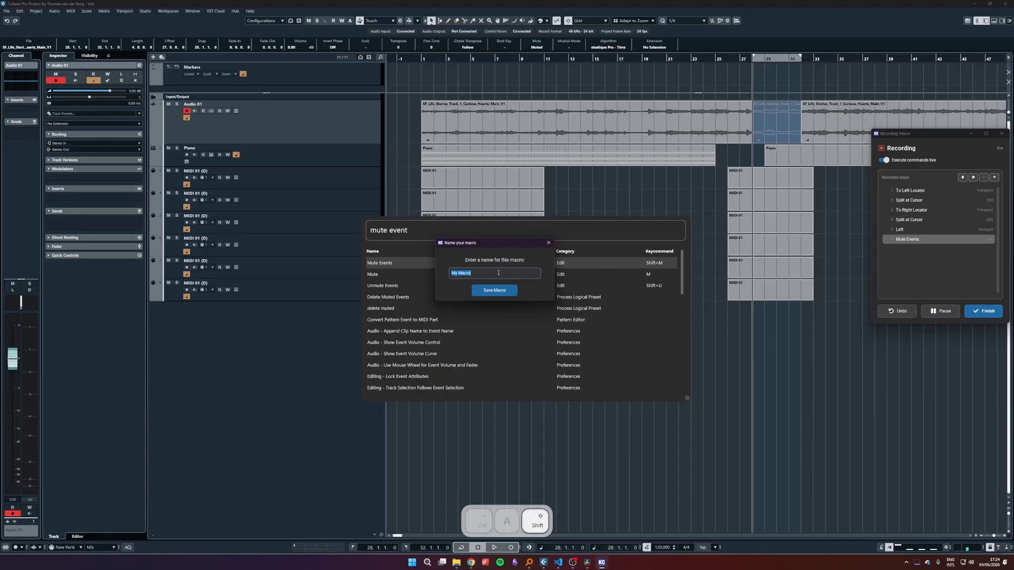
{"action": "type", "text": "Split and Mute"}
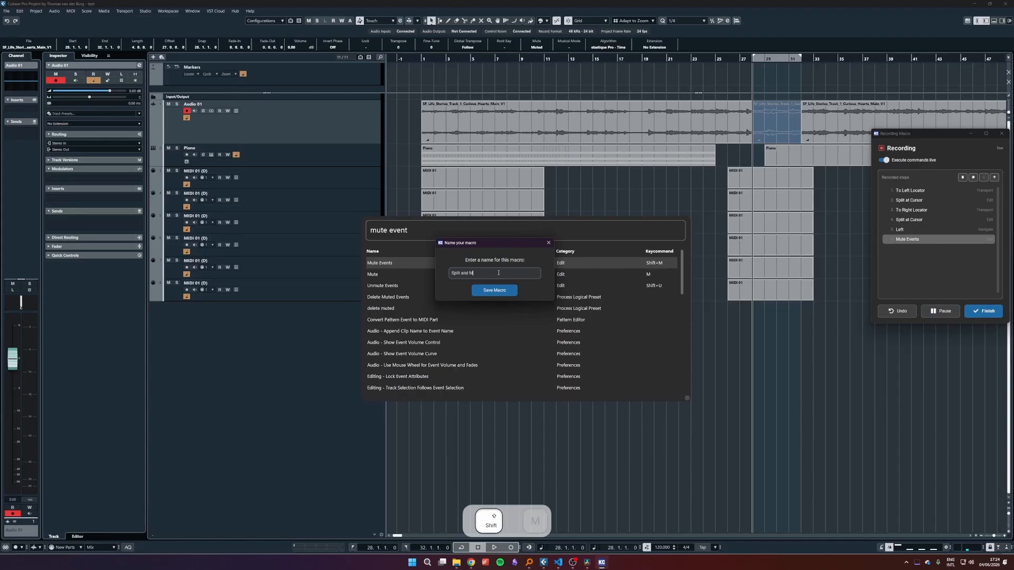
{"action": "left_click", "coordinate": [494, 290]}
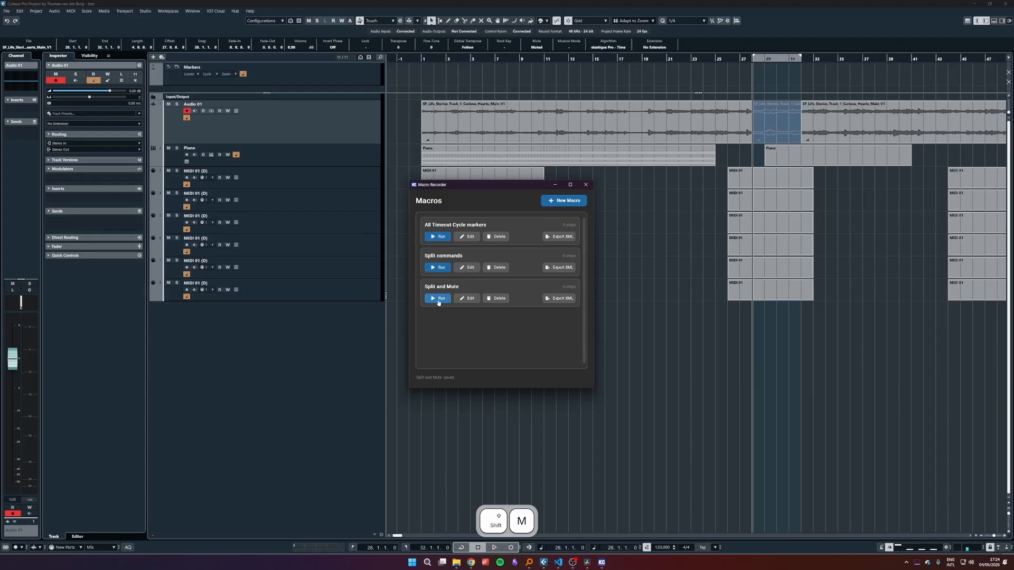
Select the audio segment following the muted one and set the locator range over it from bar 37 to bar 41
{"action": "left_click", "coordinate": [586, 185]}
{"action": "key", "text": "n"}
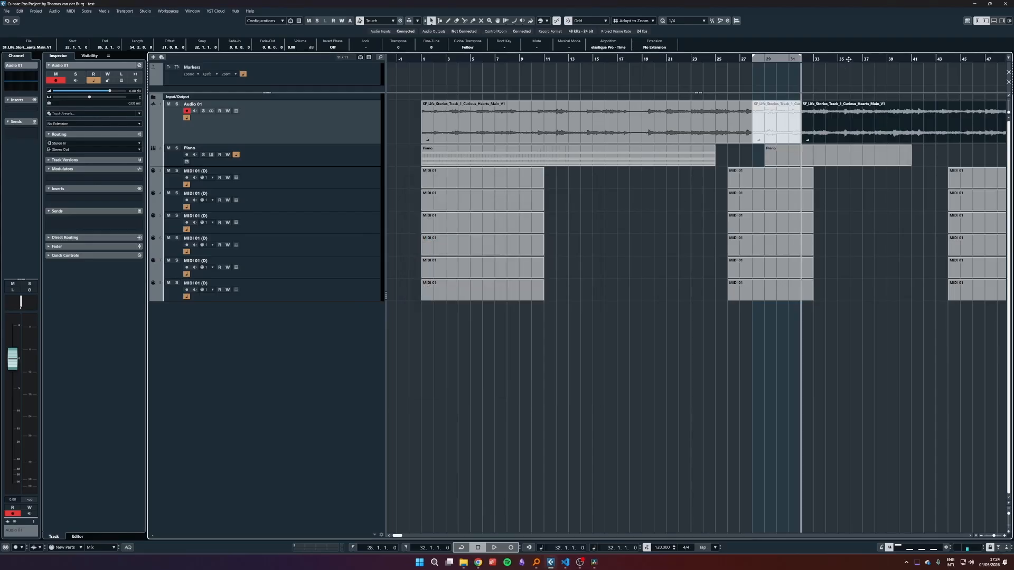
{"action": "left_click_drag", "start_coordinate": [864, 60], "coordinate": [909, 62]}
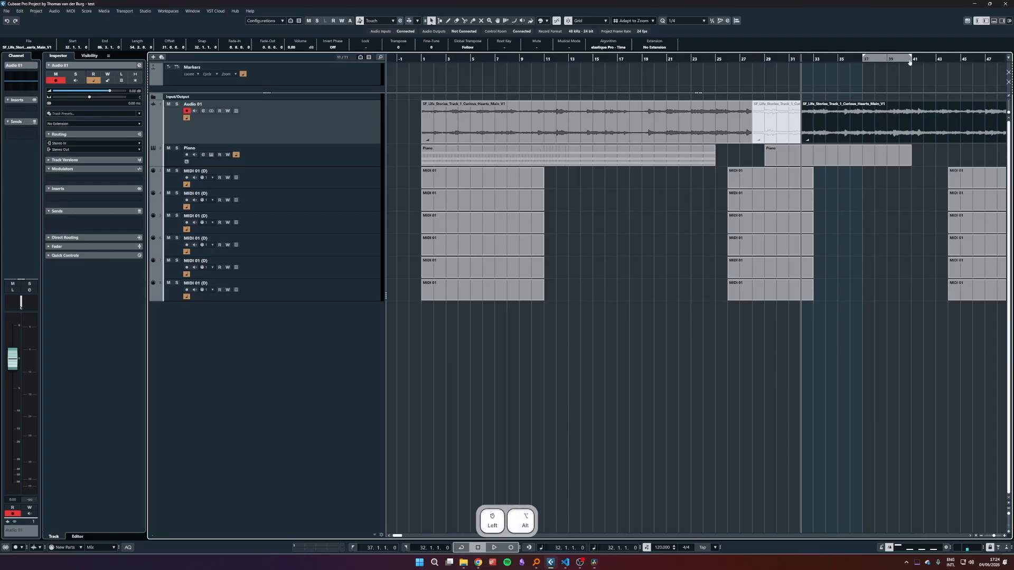
Find the Split and Mute macro in the command palette, run it on the selected audio, and deselect the result
{"action": "key", "text": "ctrl+j"}
{"action": "type", "text": "sp"}
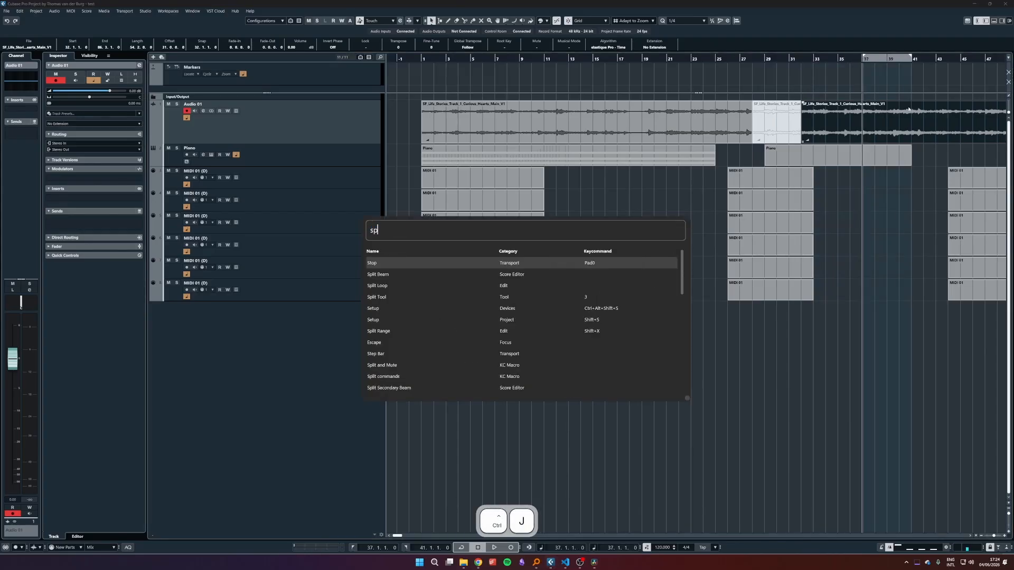
{"action": "type", "text": "lit and mute"}
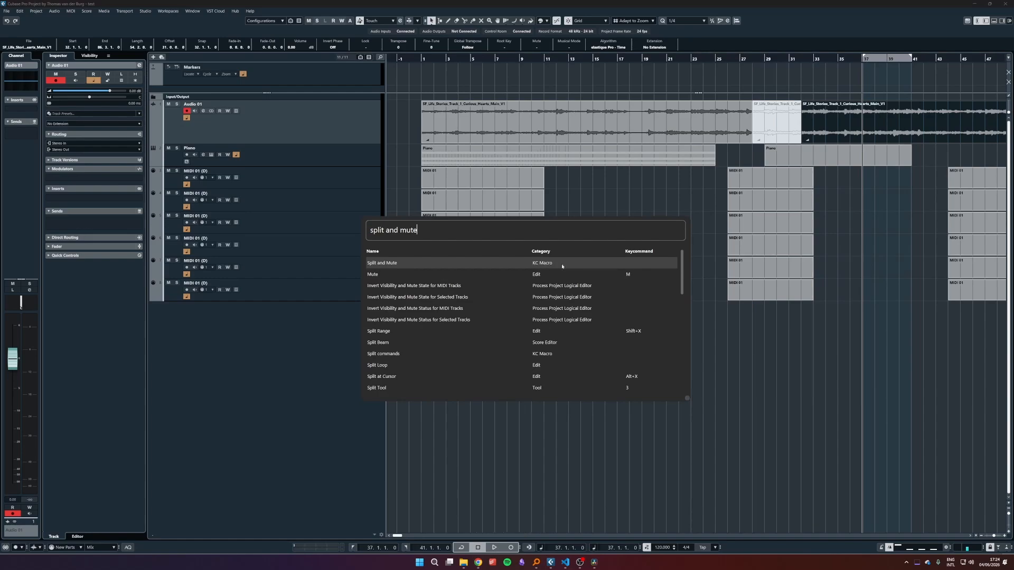
{"action": "left_click", "coordinate": [536, 263]}
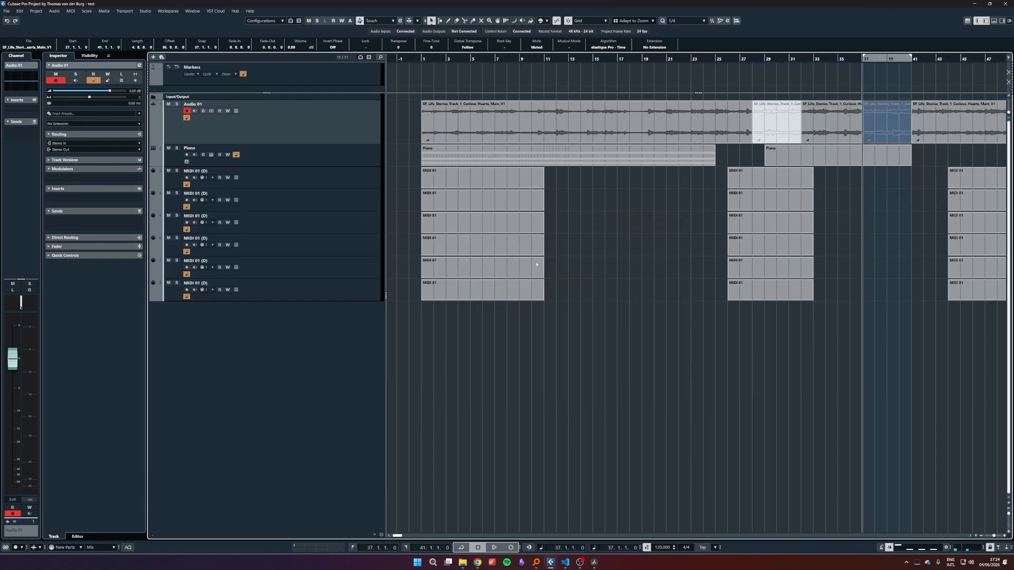
{"action": "left_click", "coordinate": [607, 272]}
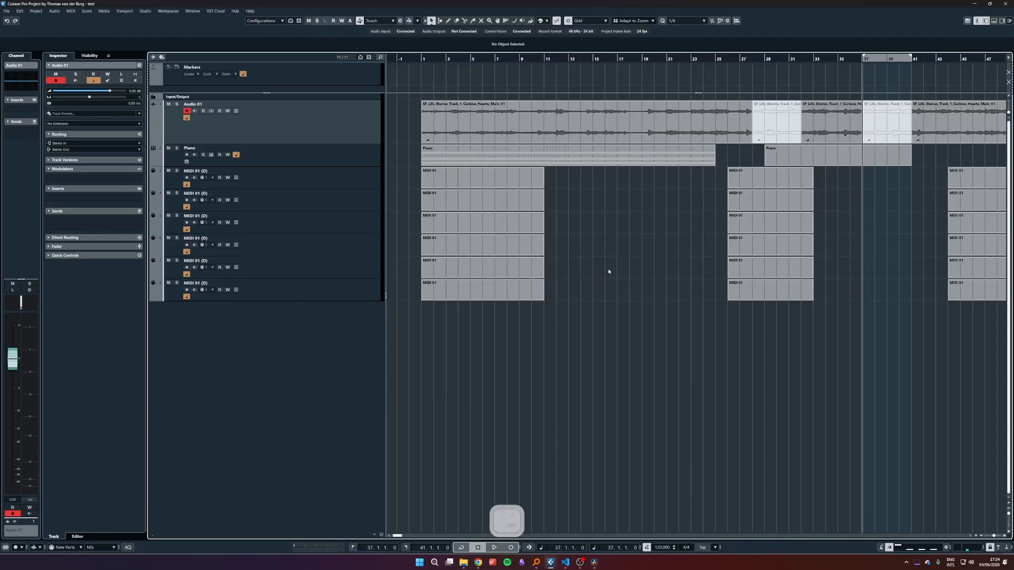
Open the Macro Recorder with /macro and review the XML export of the Split and Mute macro
{"action": "key", "text": "ctrl+j"}
{"action": "type", "text": "/reload"}
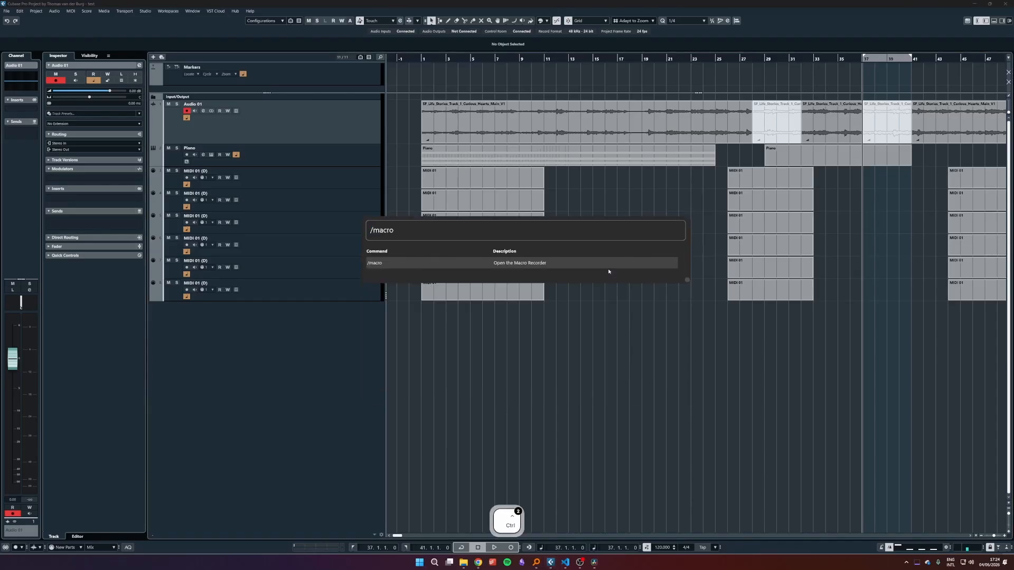
{"action": "key", "text": "Return"}
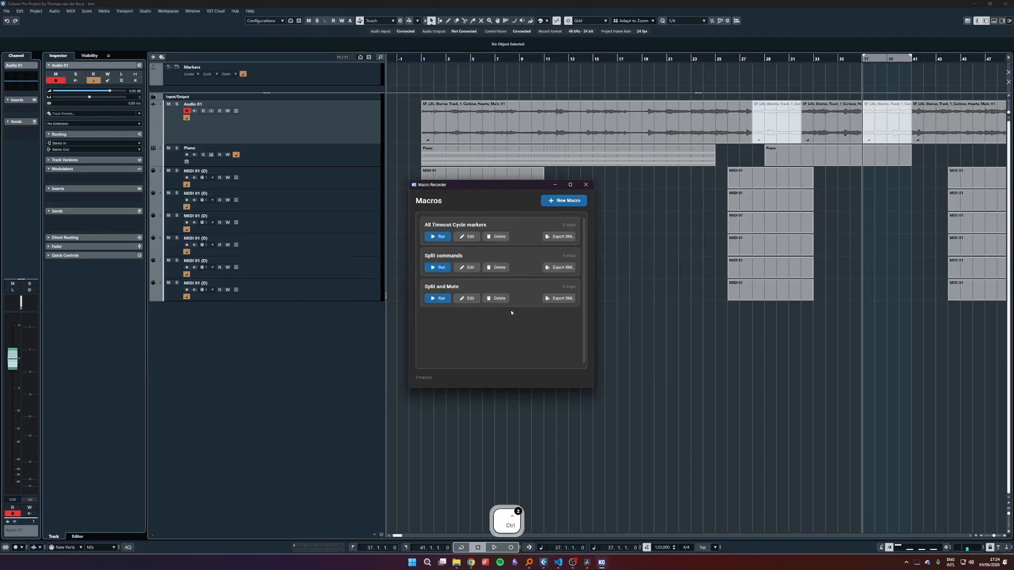
{"action": "left_click", "coordinate": [562, 299]}
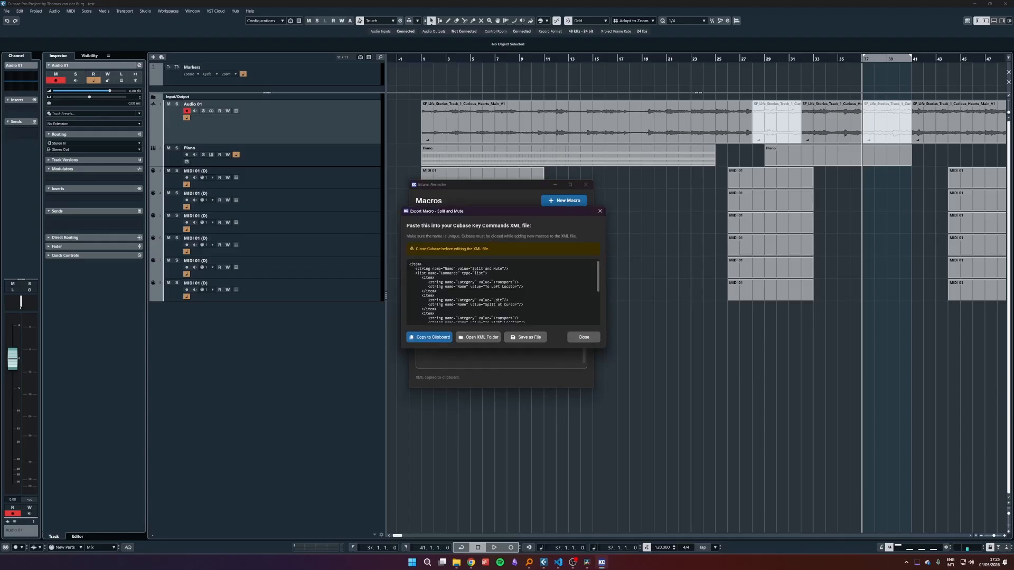
{"action": "scroll", "coordinate": [501, 318], "scroll_direction": "down", "scroll_amount": 3}
{"action": "scroll", "coordinate": [510, 304], "scroll_direction": "up", "scroll_amount": 5}
{"action": "scroll", "coordinate": [617, 317], "scroll_direction": "down", "scroll_amount": 2}
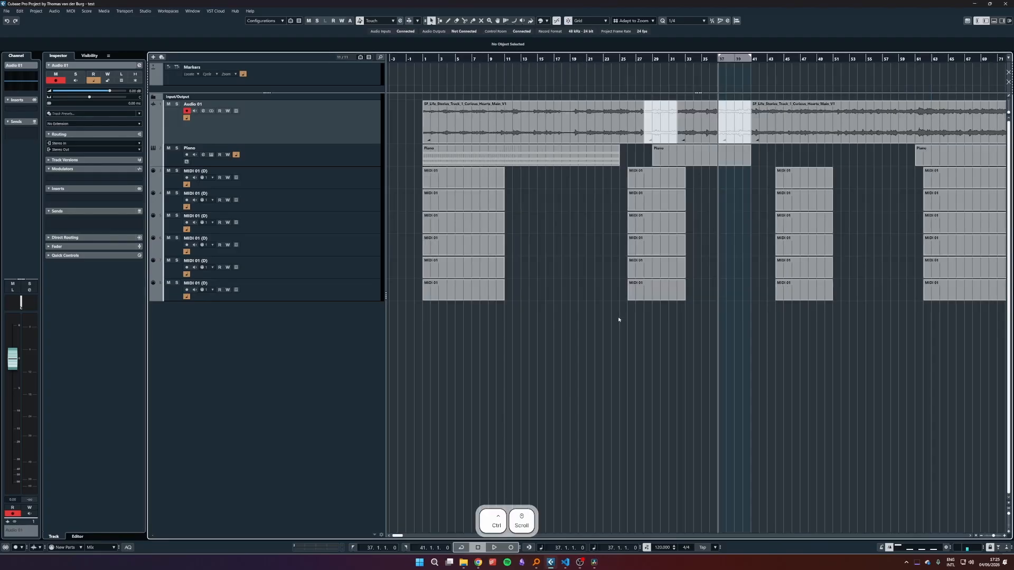
{"action": "left_click", "coordinate": [684, 286]}
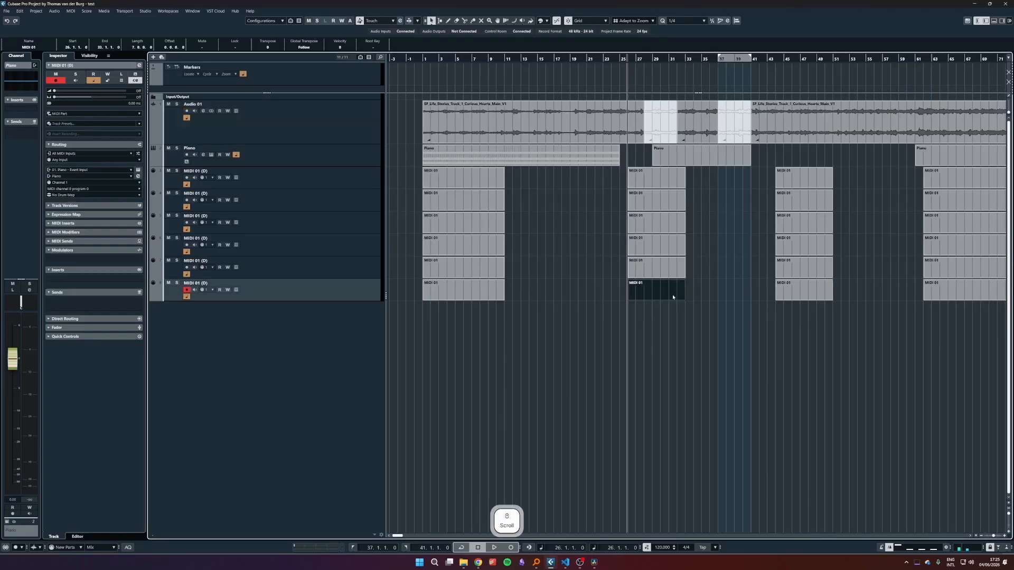
{"action": "left_click", "coordinate": [689, 288]}
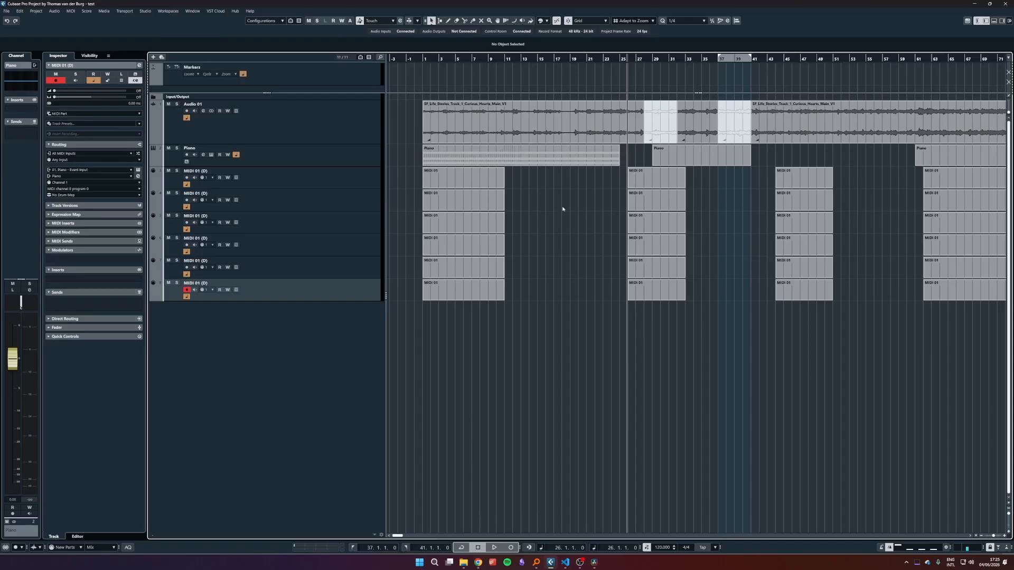
Browse commands by assigned key combo with /kb in the command palette, and look up those matching ctrl+B
{"action": "key", "text": "ctrl+j"}
{"action": "type", "text": "/"}
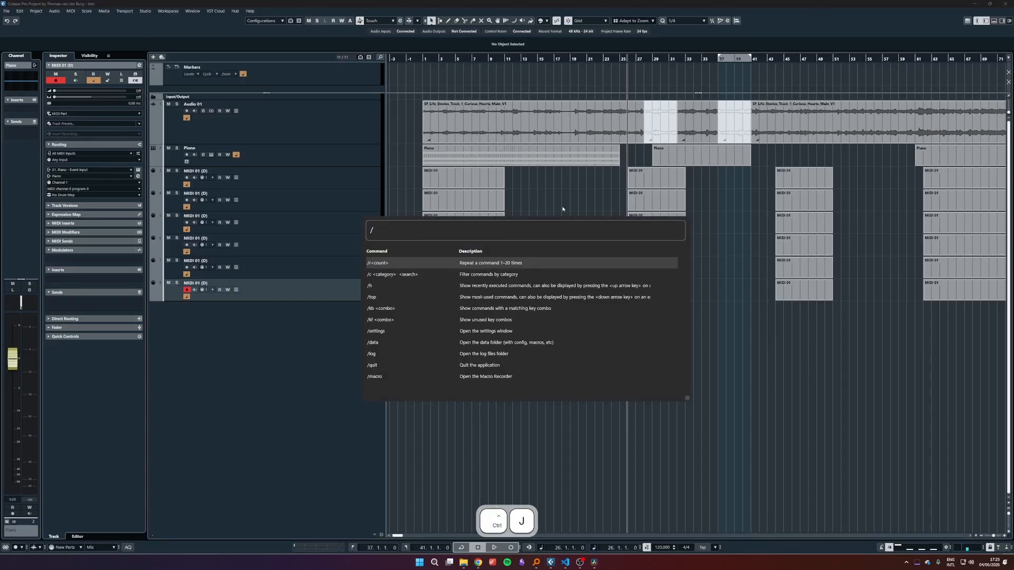
{"action": "type", "text": "kb"}
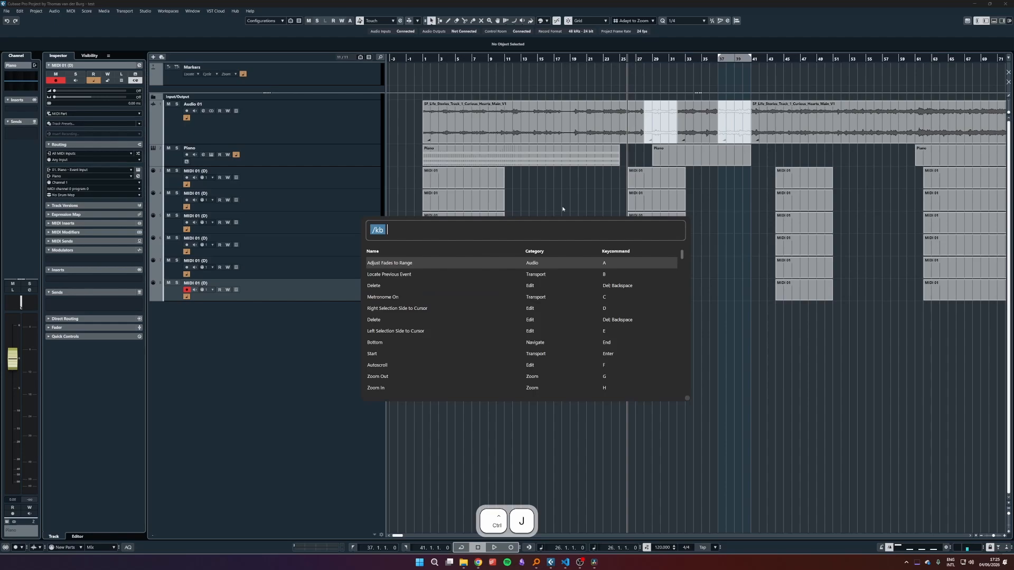
{"action": "scroll", "coordinate": [449, 314], "scroll_direction": "down", "scroll_amount": 3}
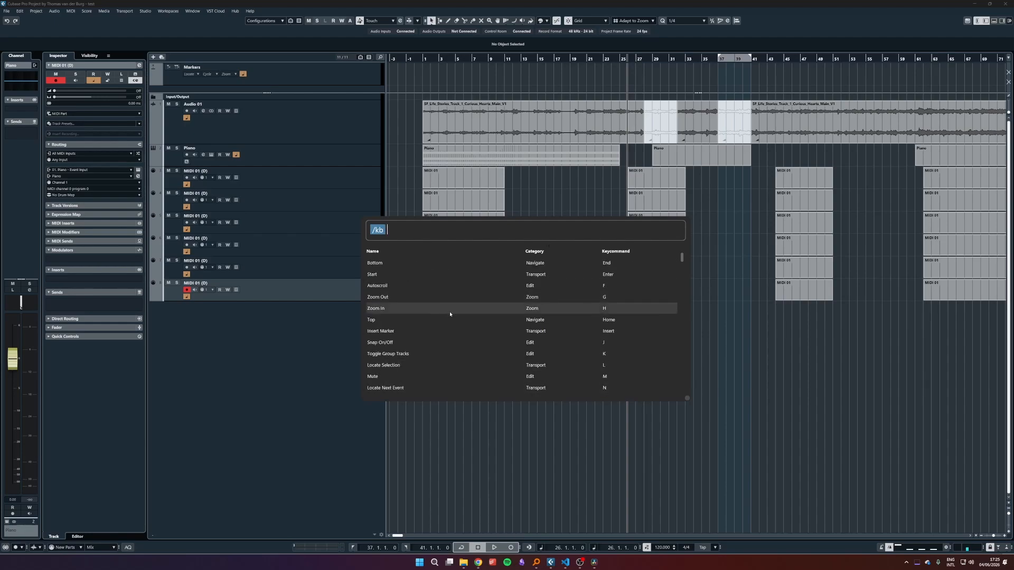
{"action": "scroll", "coordinate": [558, 359], "scroll_direction": "down", "scroll_amount": 6}
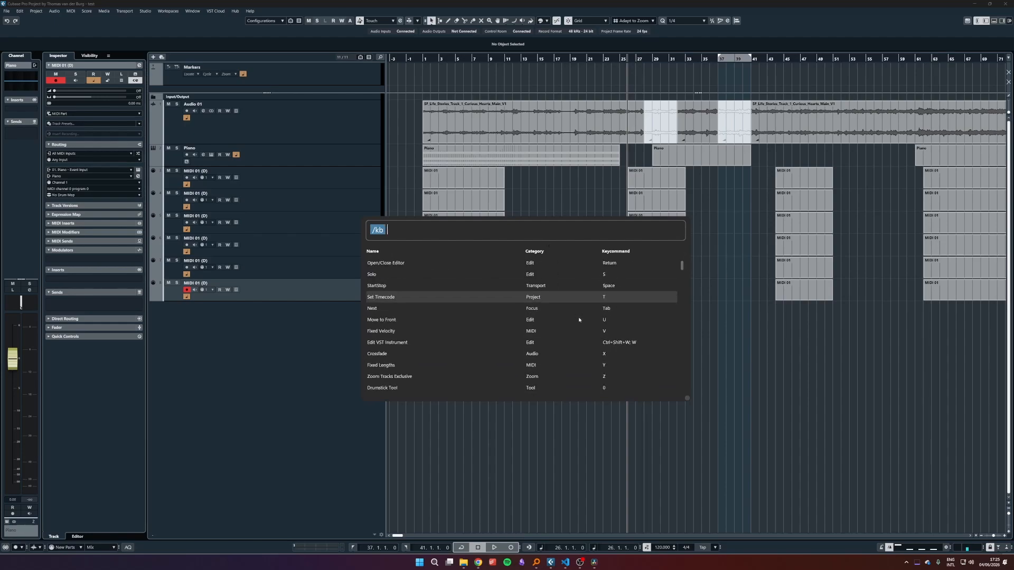
{"action": "scroll", "coordinate": [475, 338], "scroll_direction": "up", "scroll_amount": 10}
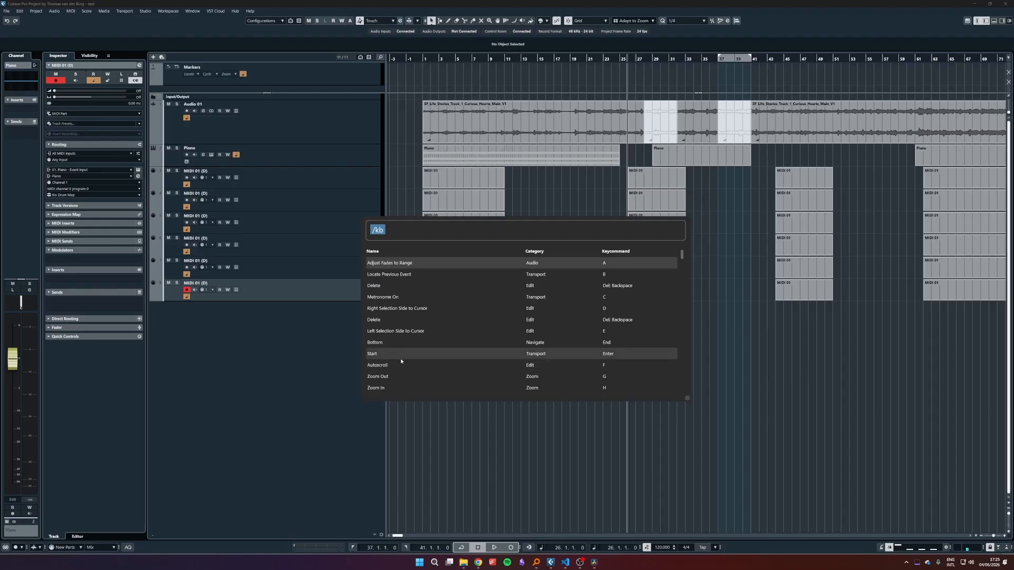
{"action": "type", "text": "trl+B"}
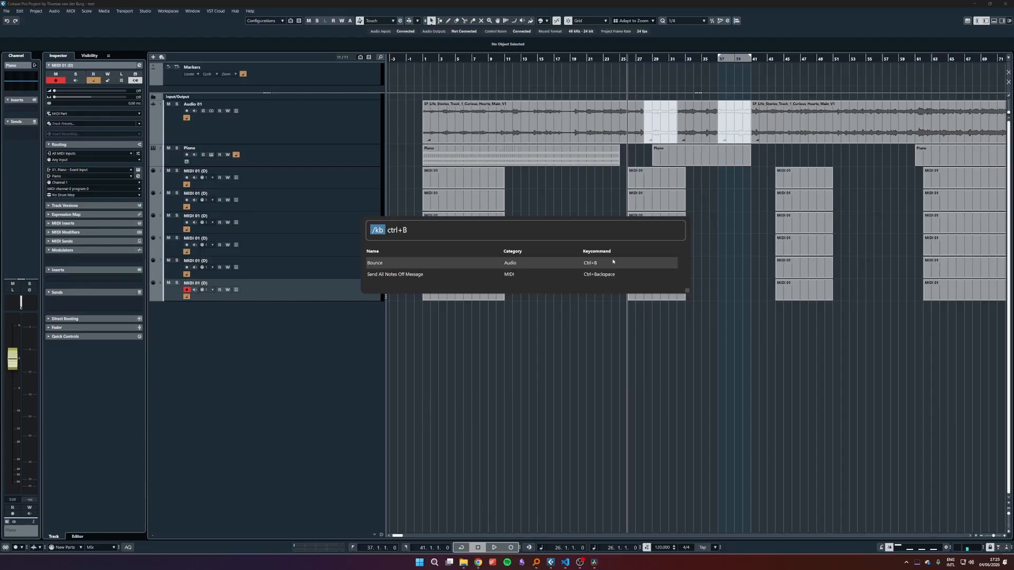
Replace the search with /kf to browse unused key combos, and filter them by the letter O
{"action": "key", "text": "BackSpace"}
{"action": "key", "text": "BackSpace"}
{"action": "key", "text": "BackSpace"}
{"action": "key", "text": "BackSpace"}
{"action": "key", "text": "BackSpace"}
{"action": "key", "text": "BackSpace"}
{"action": "key", "text": "BackSpace"}
{"action": "type", "text": "/kf"}
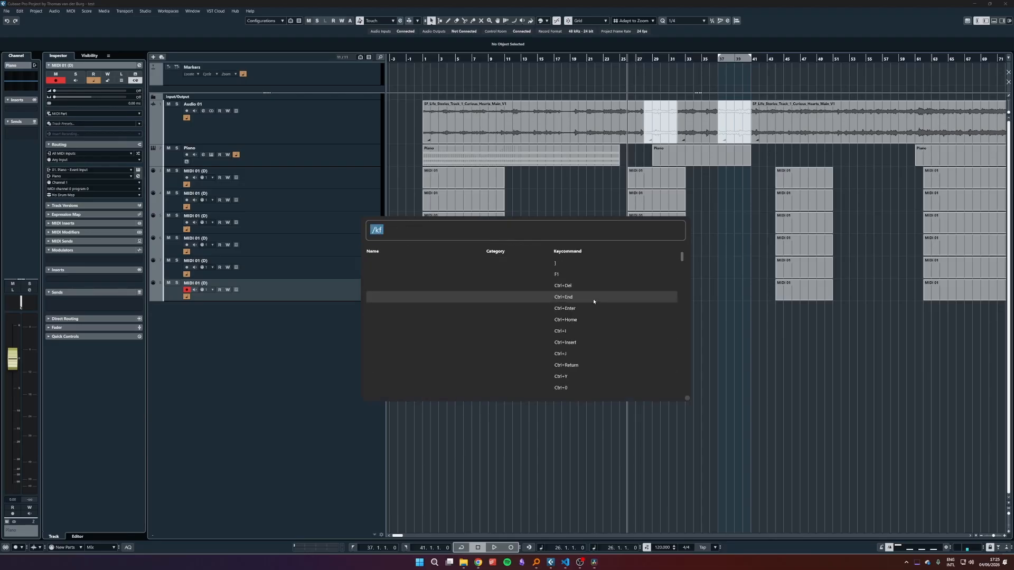
{"action": "scroll", "coordinate": [586, 287], "scroll_direction": "down", "scroll_amount": 5}
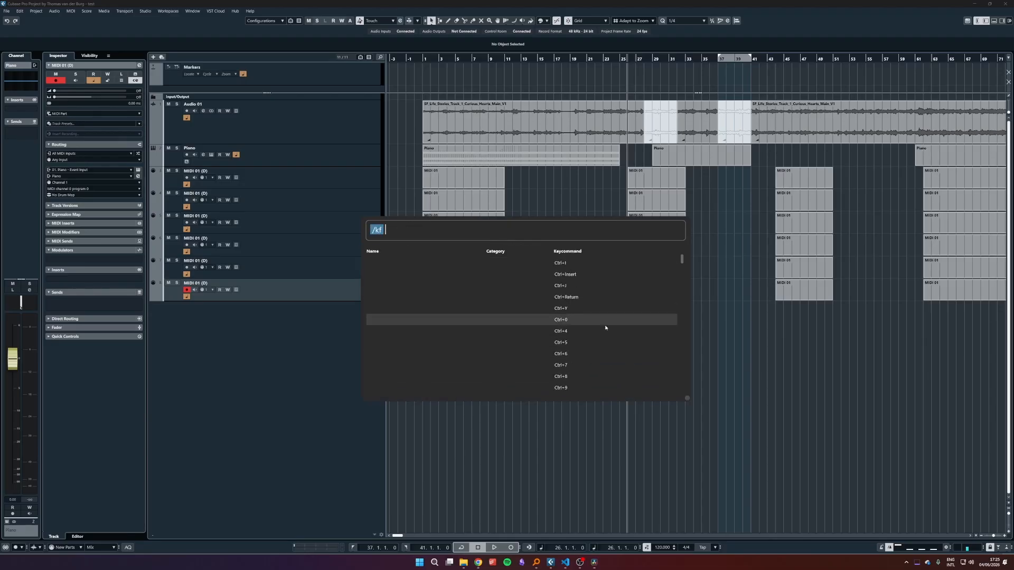
{"action": "scroll", "coordinate": [607, 319], "scroll_direction": "down", "scroll_amount": 6}
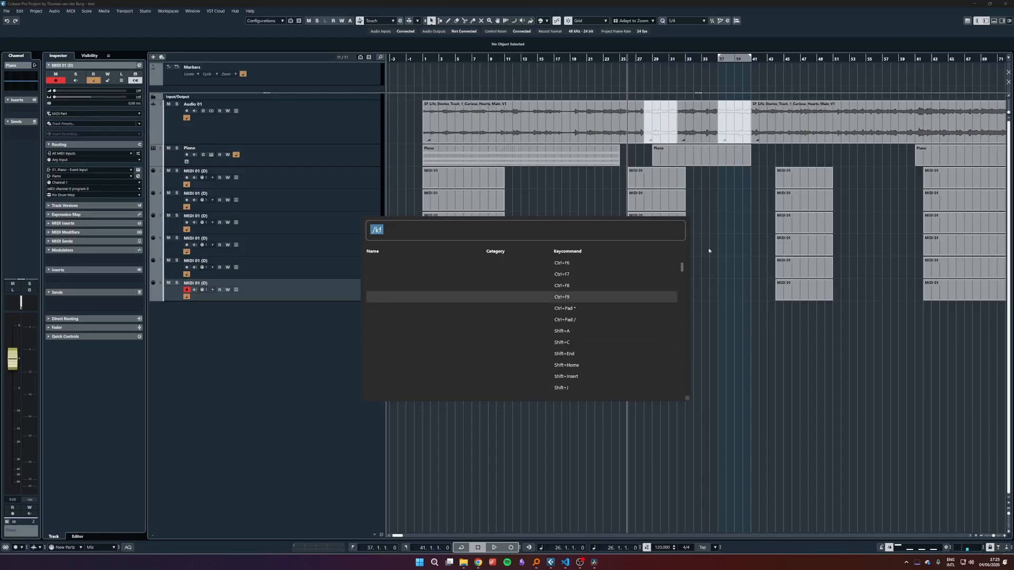
{"action": "type", "text": "O"}
{"action": "scroll", "coordinate": [593, 331], "scroll_direction": "down", "scroll_amount": 2}
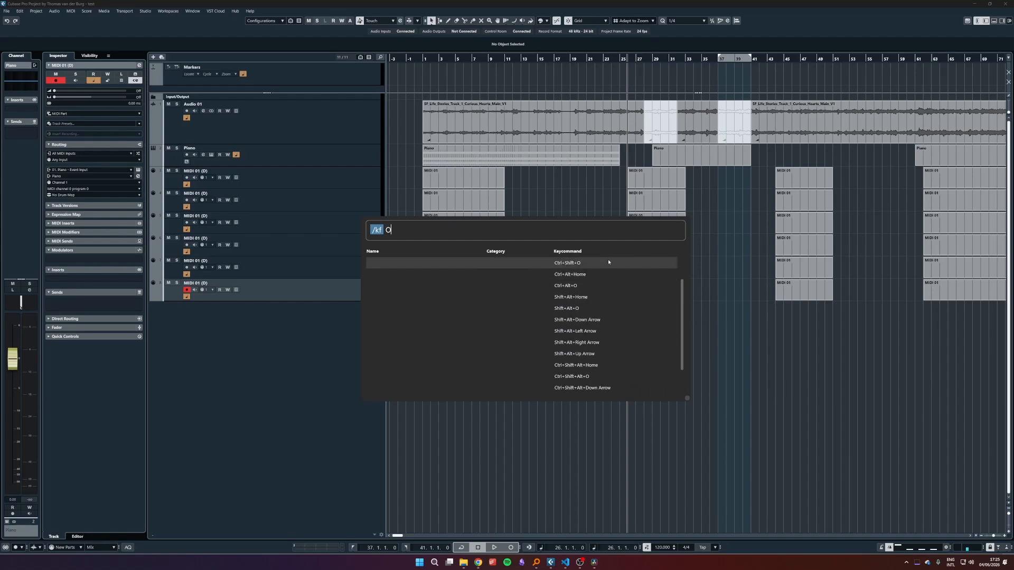
Clear the unused-key search and list the recently executed commands with /h
{"action": "key", "text": "BackSpace"}
{"action": "key", "text": "BackSpace"}
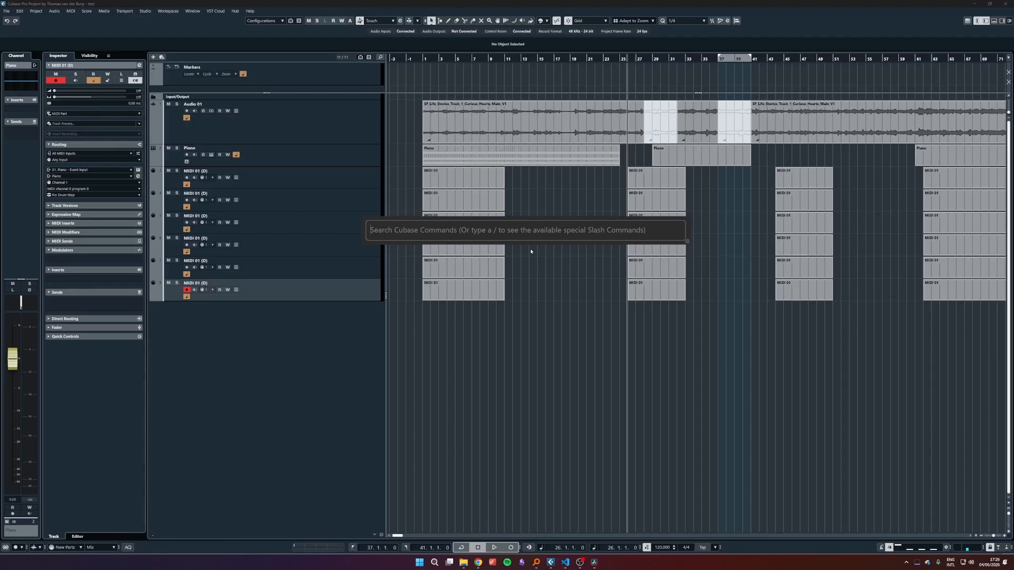
{"action": "type", "text": "/h"}
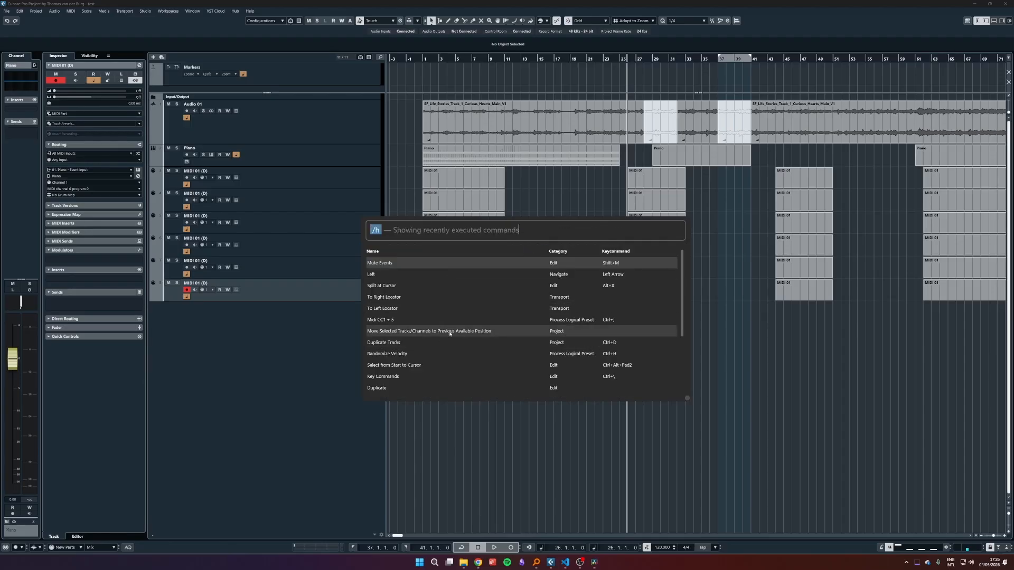
List the most-used commands with /top, step through the first entries, and close the command palette
{"action": "key", "text": "BackSpace"}
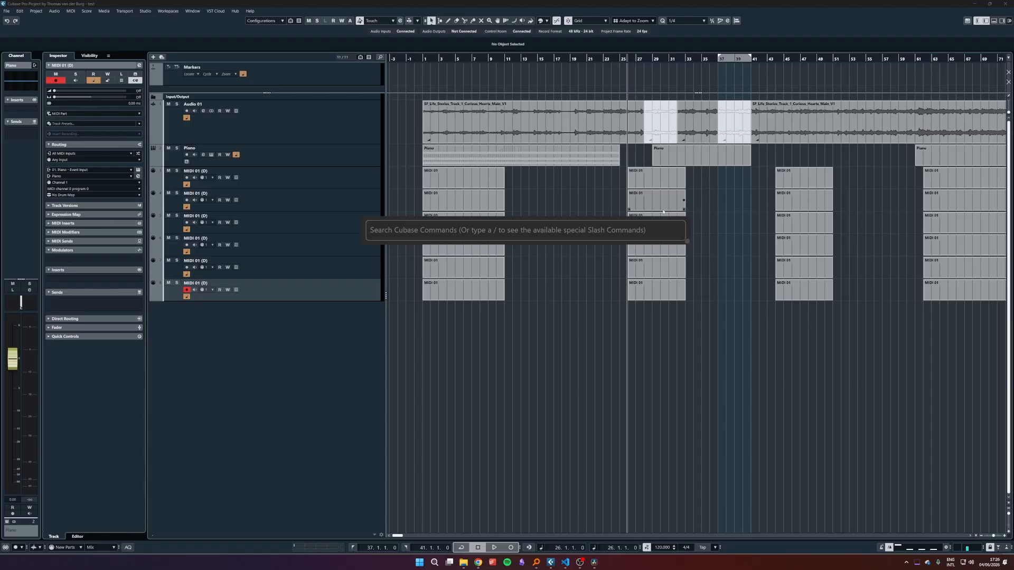
{"action": "type", "text": "/top"}
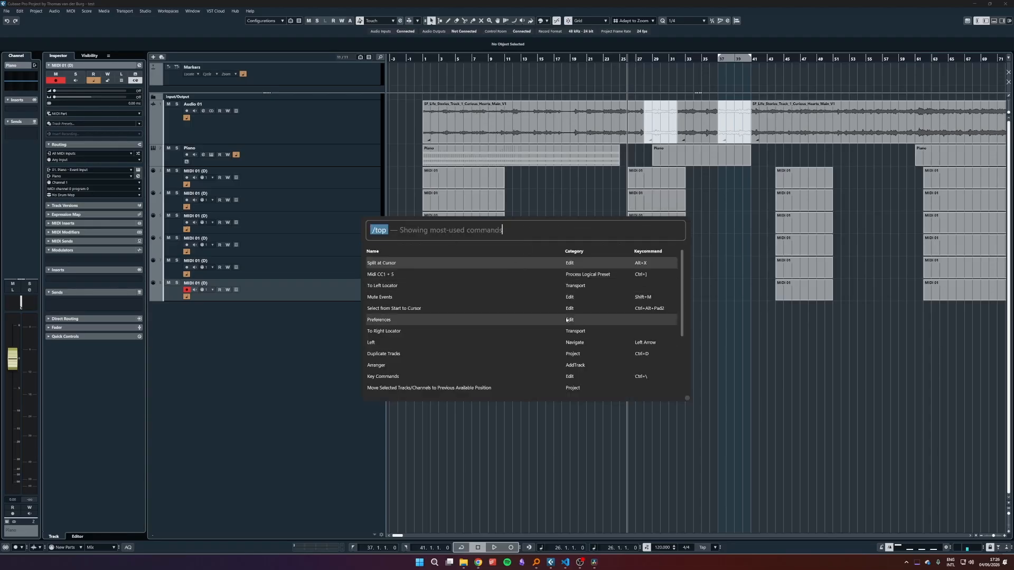
{"action": "key", "text": "Down"}
{"action": "key", "text": "Down"}
{"action": "key", "text": "Down"}
{"action": "key", "text": "Up"}
{"action": "key", "text": "Up"}
{"action": "key", "text": "Up"}
{"action": "key", "text": "Escape"}
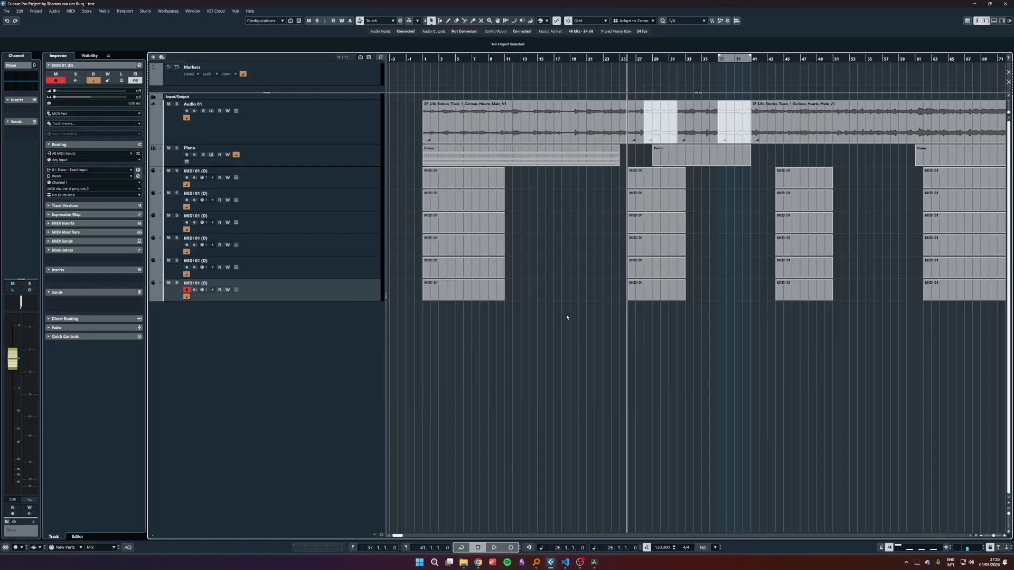